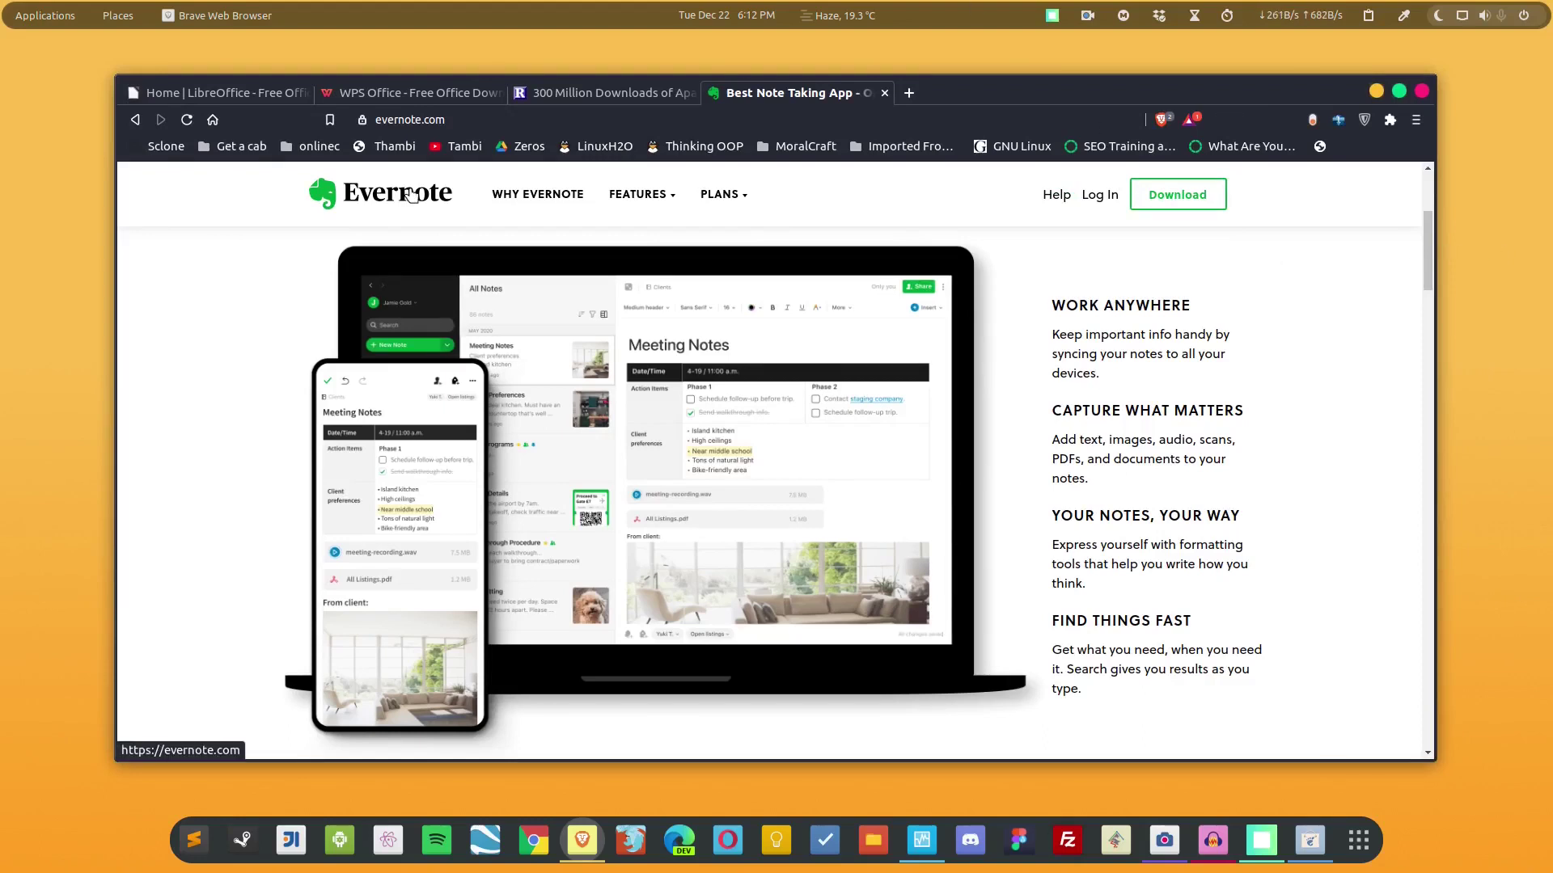
# Step: Open evernote.com's Download page with its App Store and Google Play links
pyautogui.moveTo(720, 194)
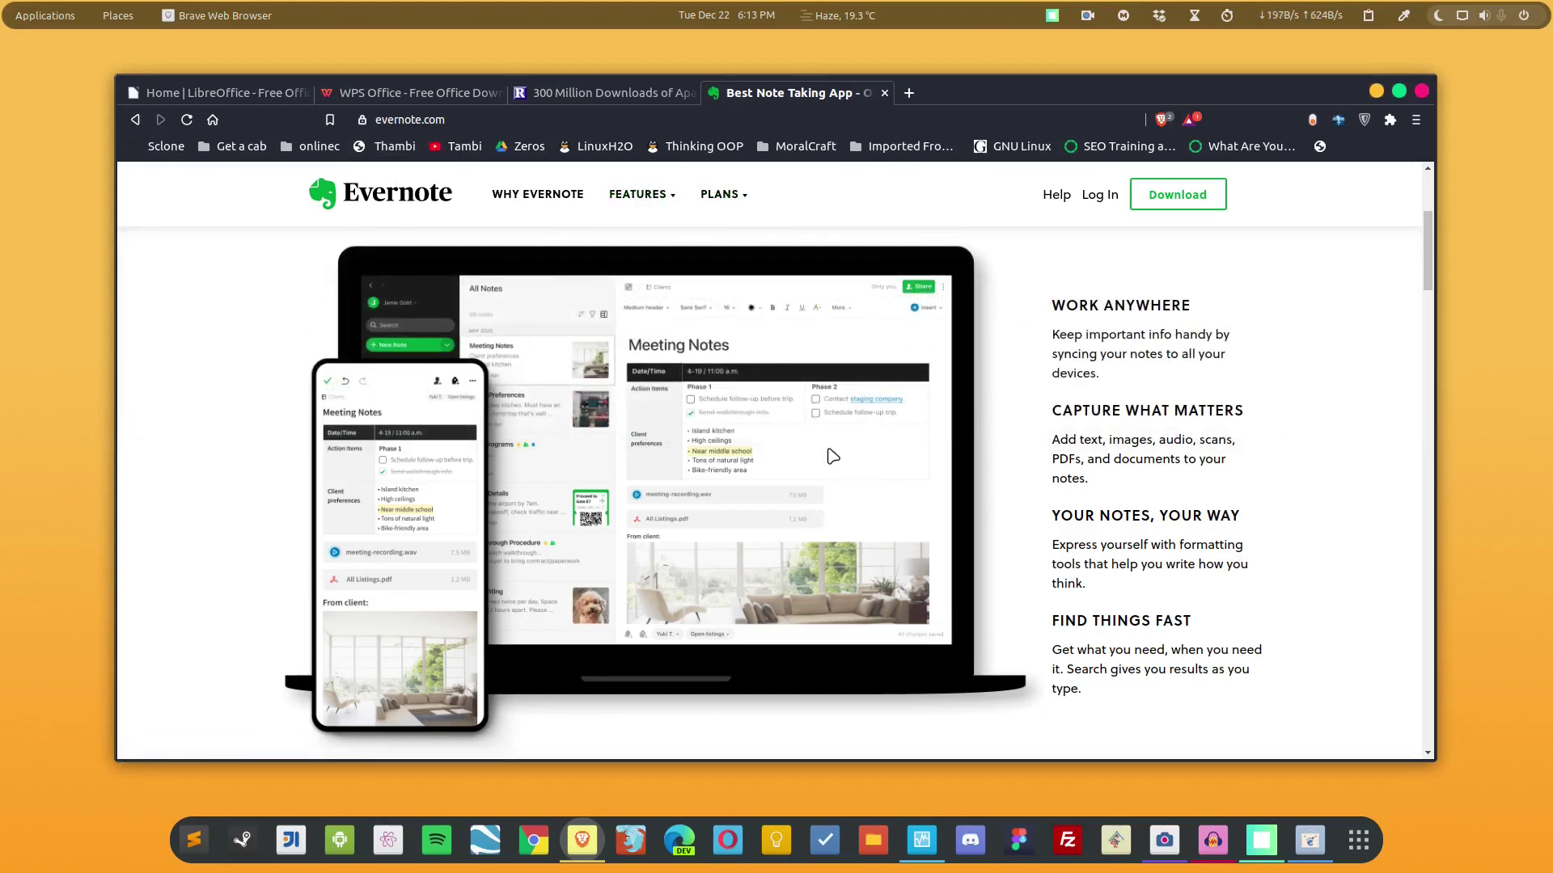
pyautogui.scroll(-5, 833, 457)
pyautogui.scroll(4, 823, 447)
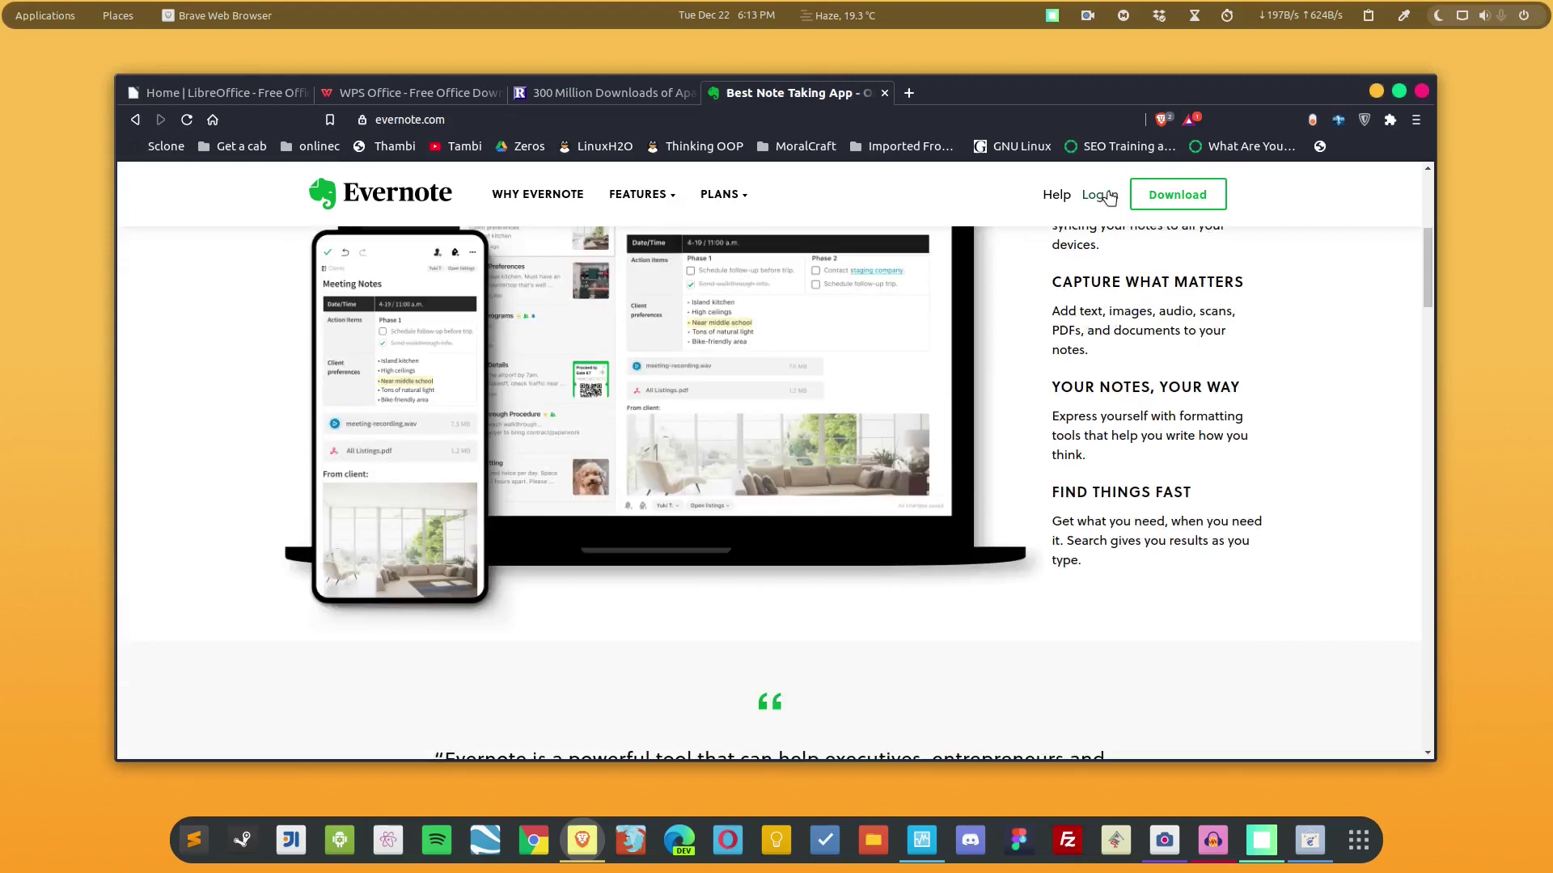
pyautogui.click(1209, 197)
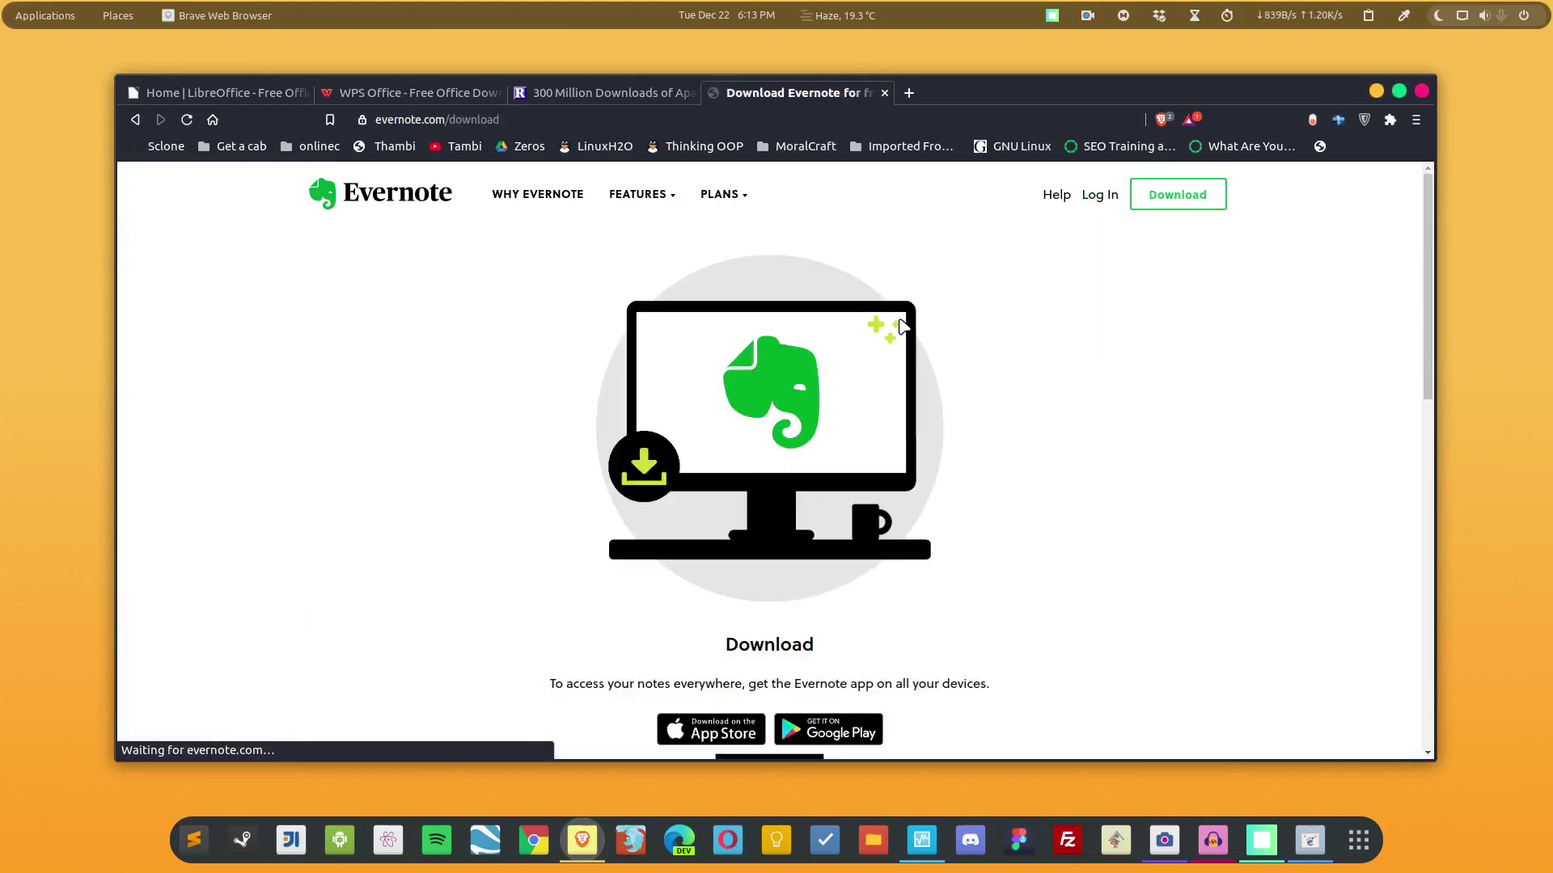
pyautogui.scroll(-3, 903, 327)
pyautogui.scroll(3, 775, 491)
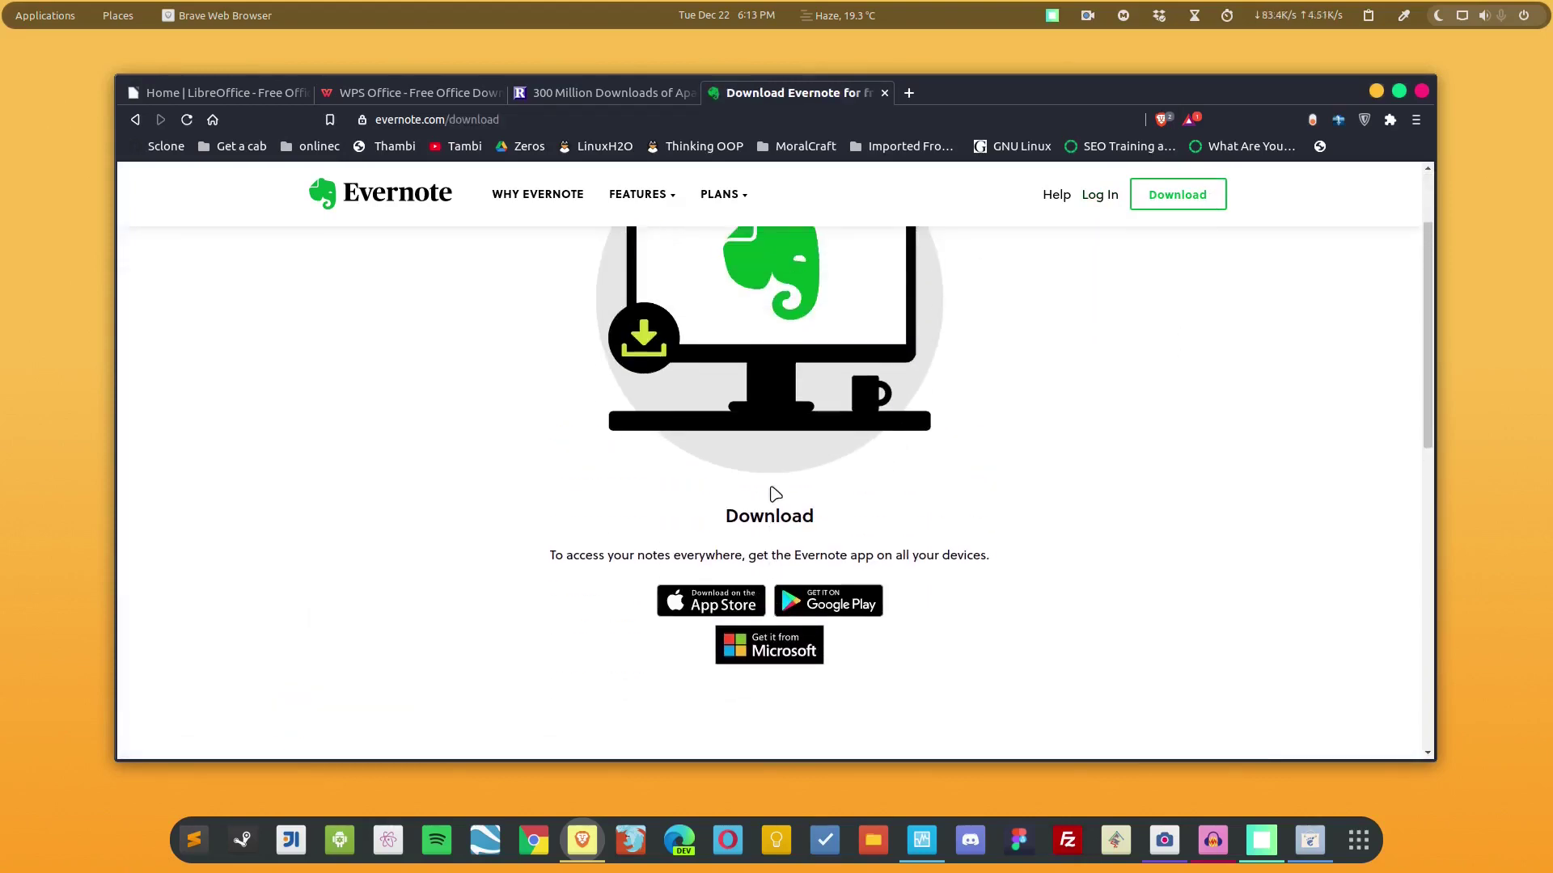
pyautogui.scroll(-3, 775, 493)
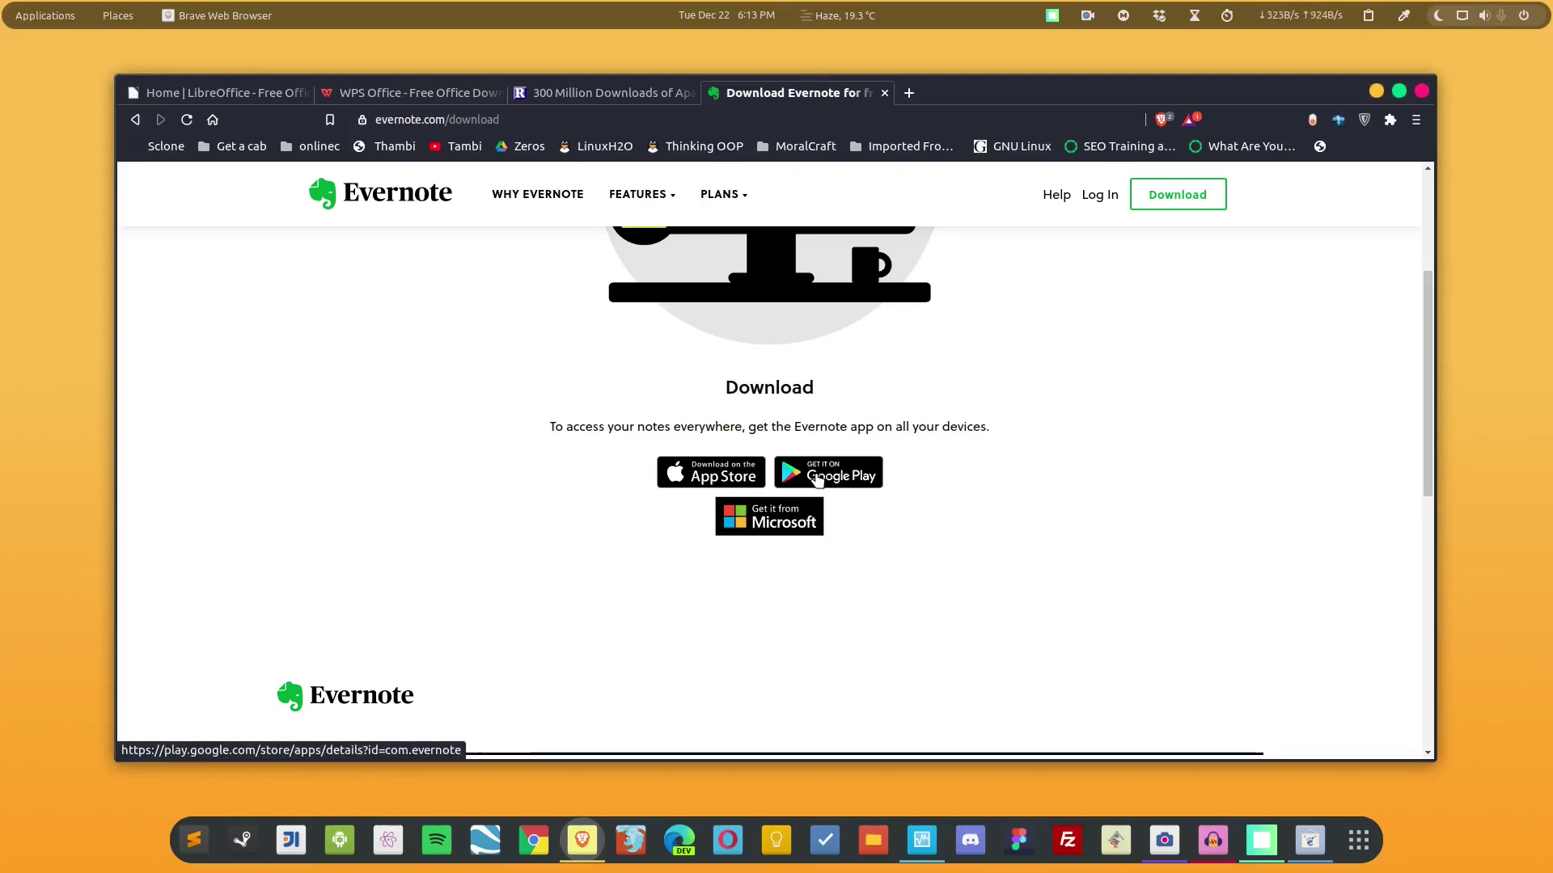
pyautogui.scroll(3, 817, 479)
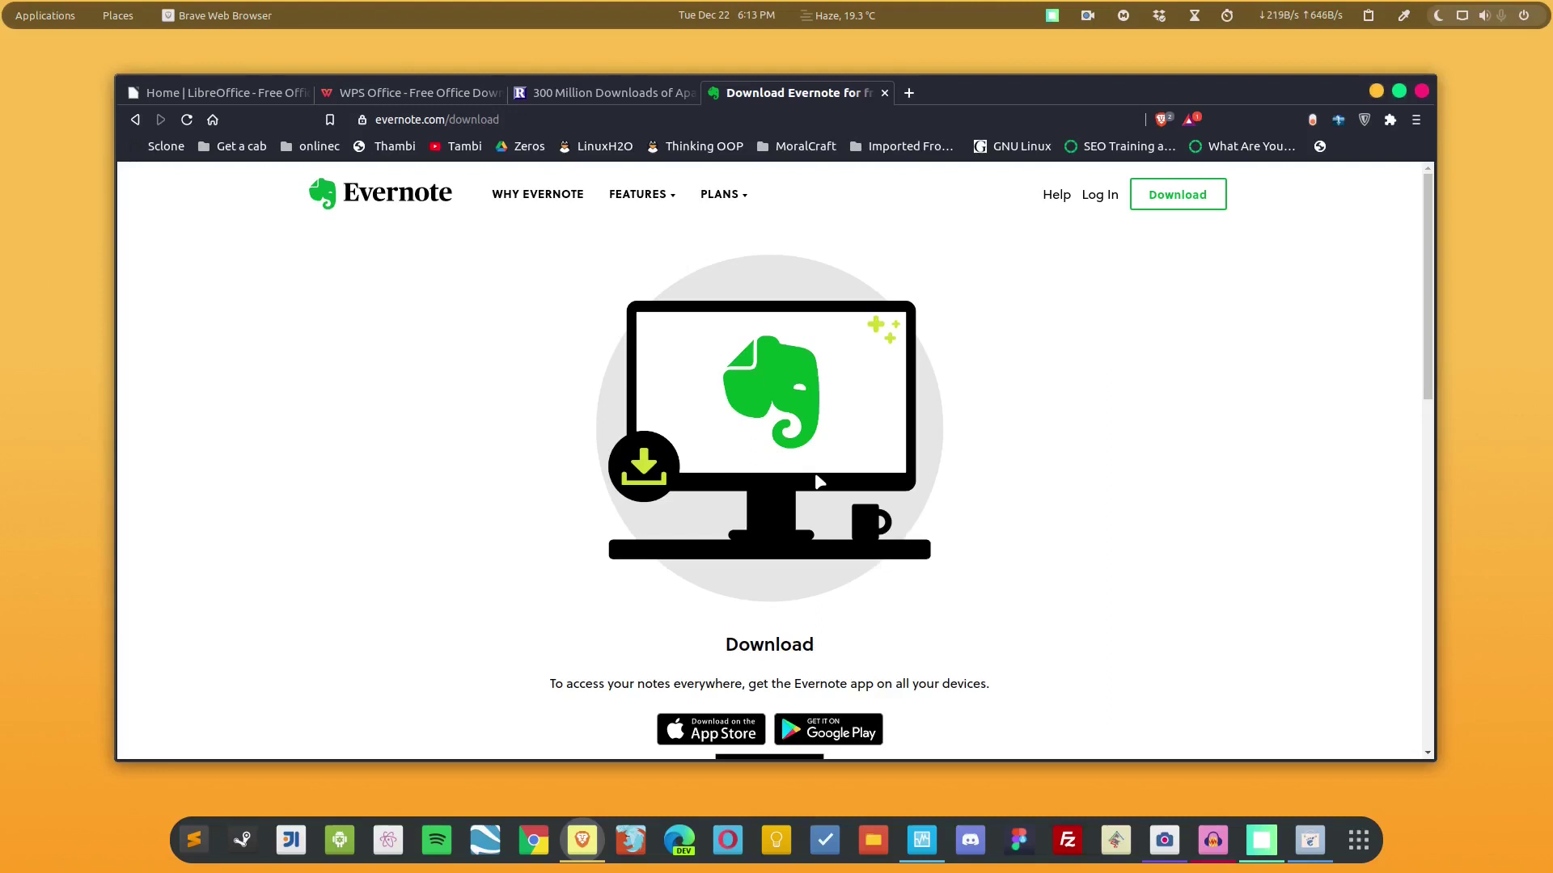
pyautogui.scroll(-5, 817, 479)
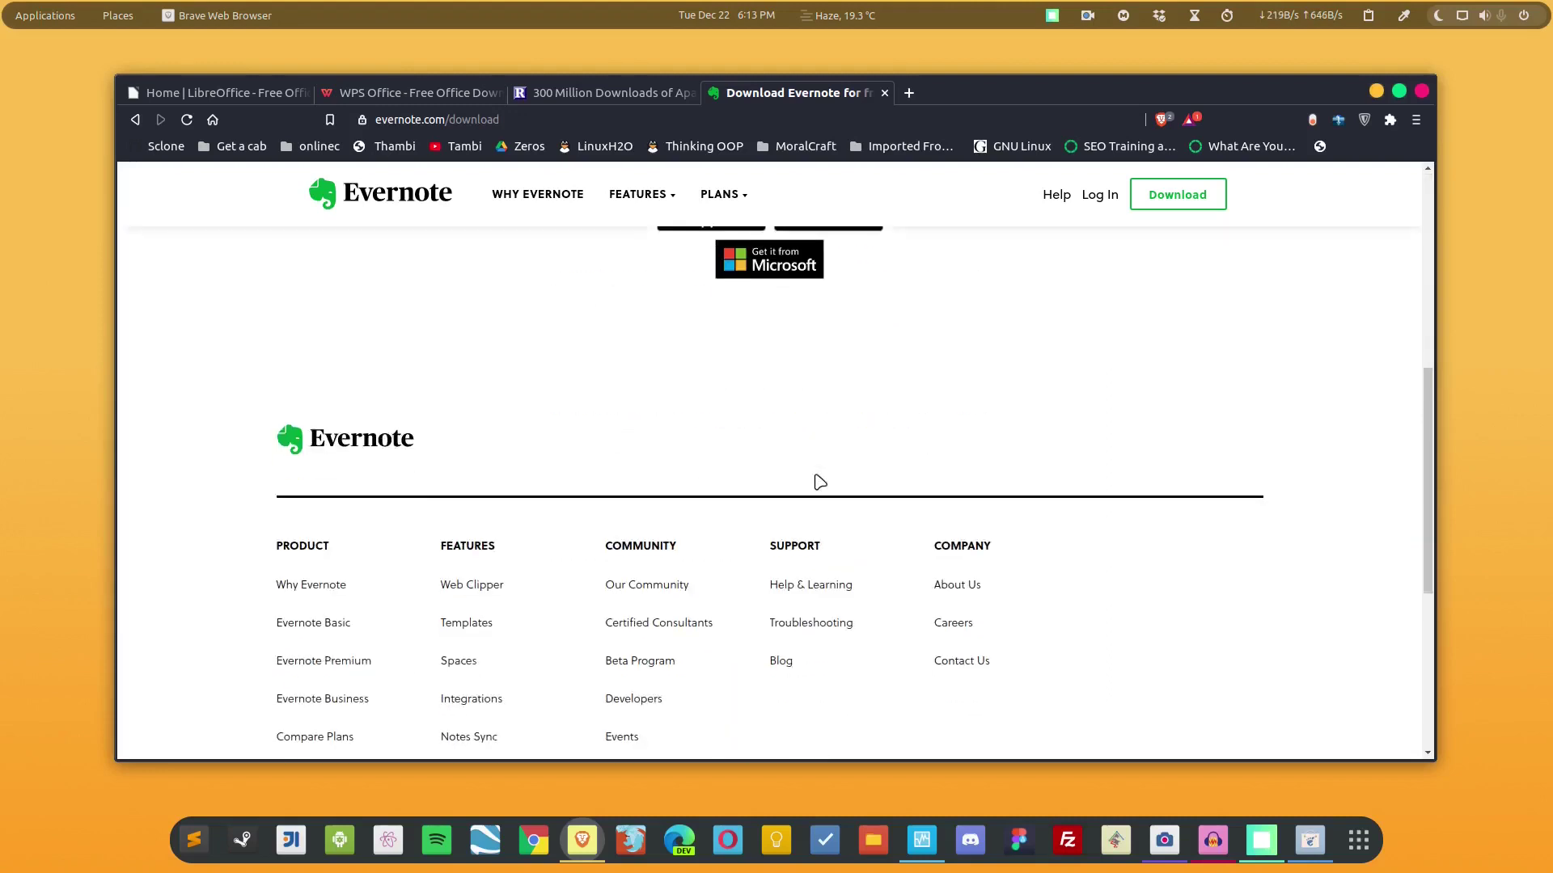
pyautogui.scroll(5, 817, 479)
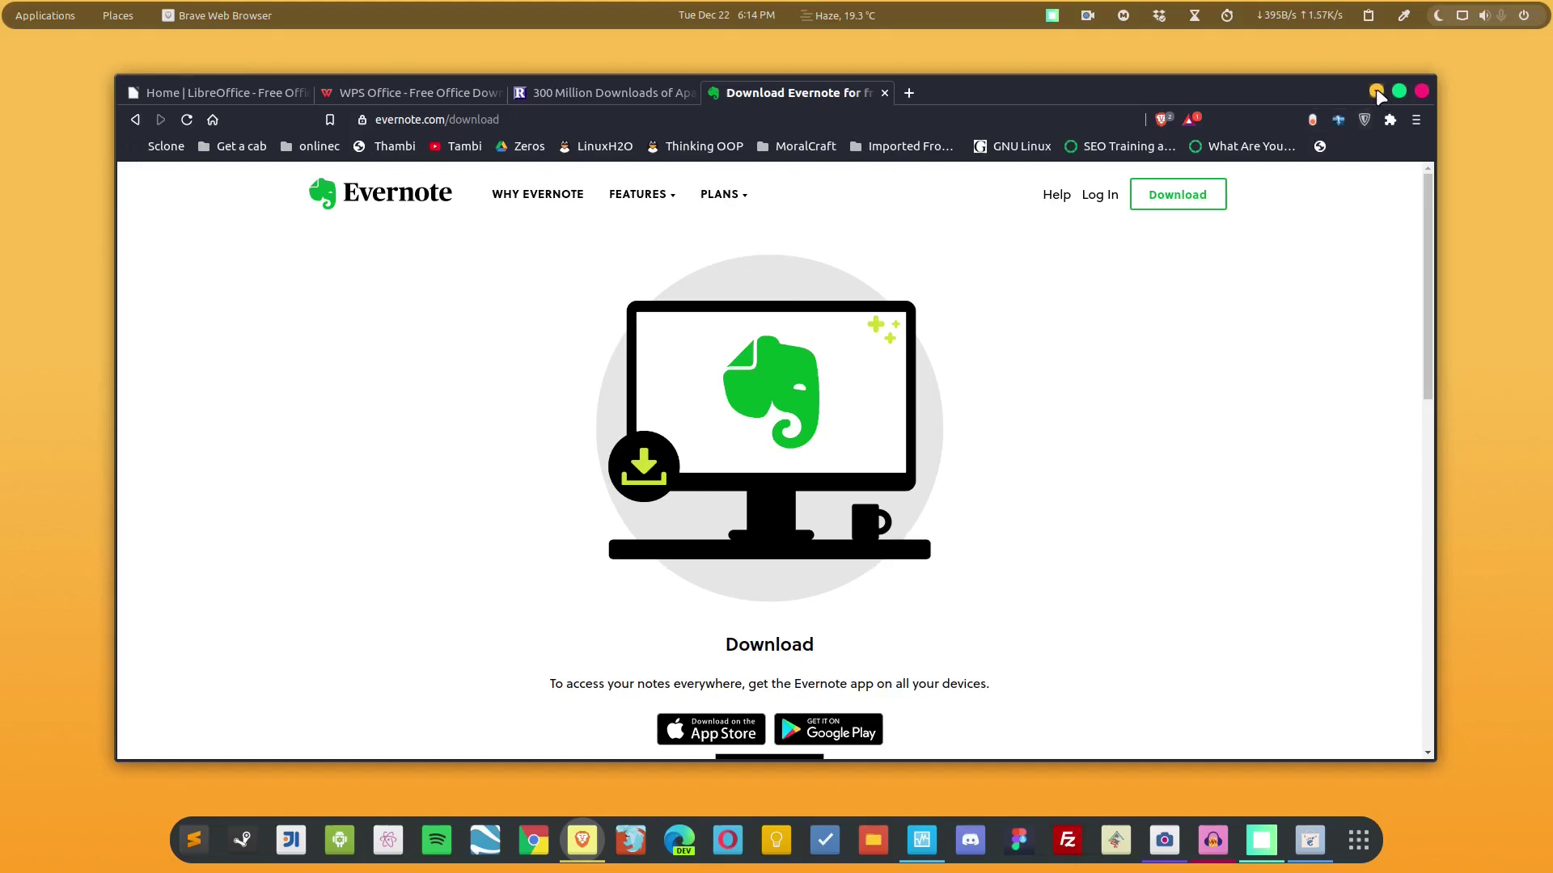
# Step: Minimize Brave, switch to the second workspace and bring up Firefox on the Tusk 0.23.0 release
pyautogui.click(1376, 92)
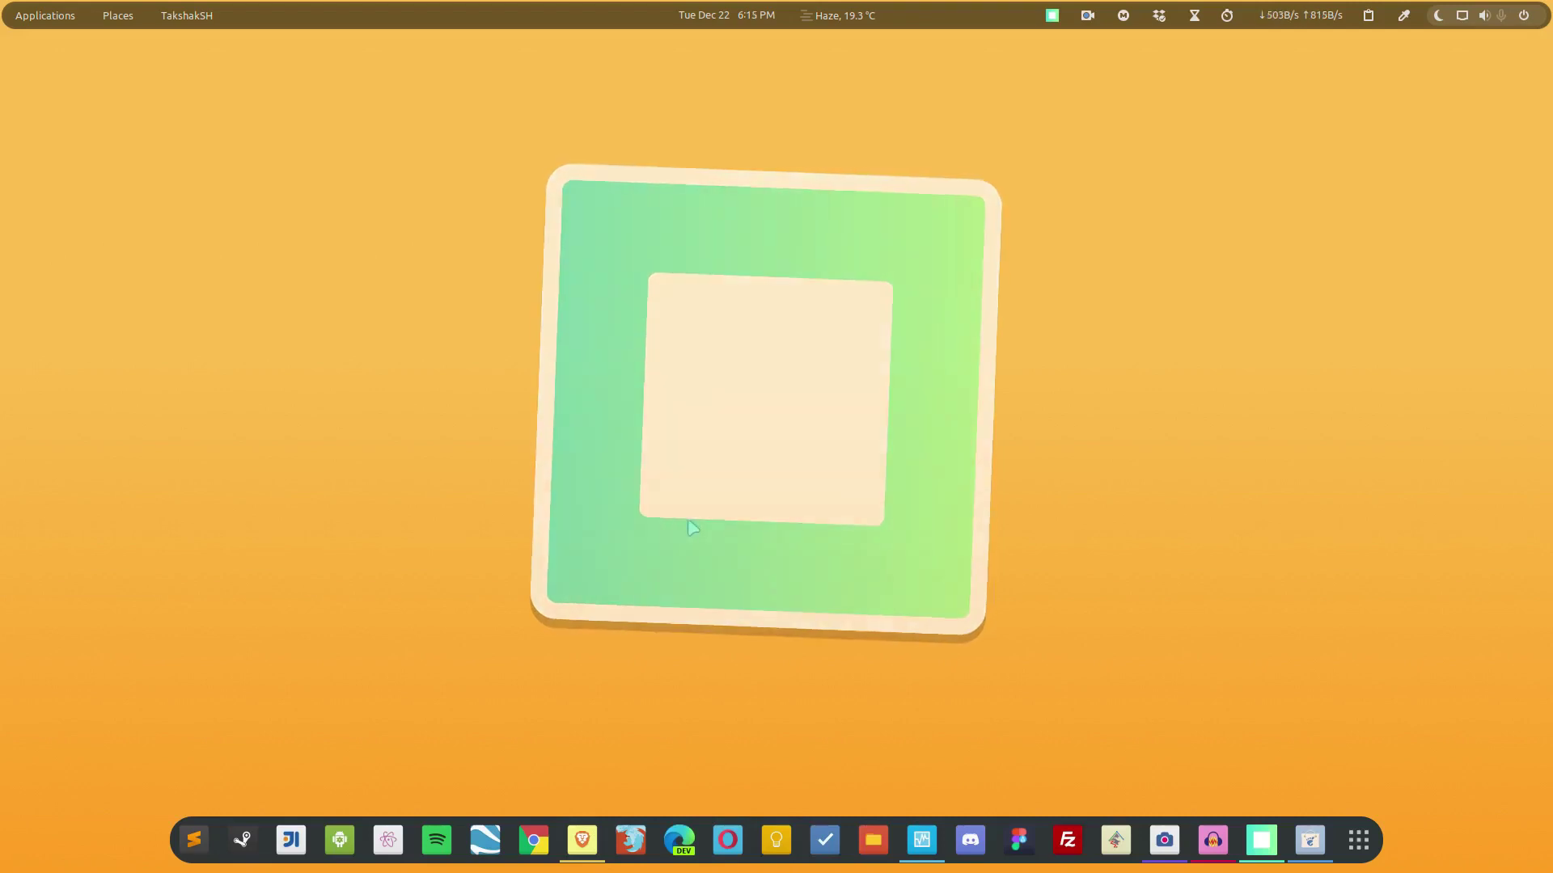
pyautogui.click(922, 839)
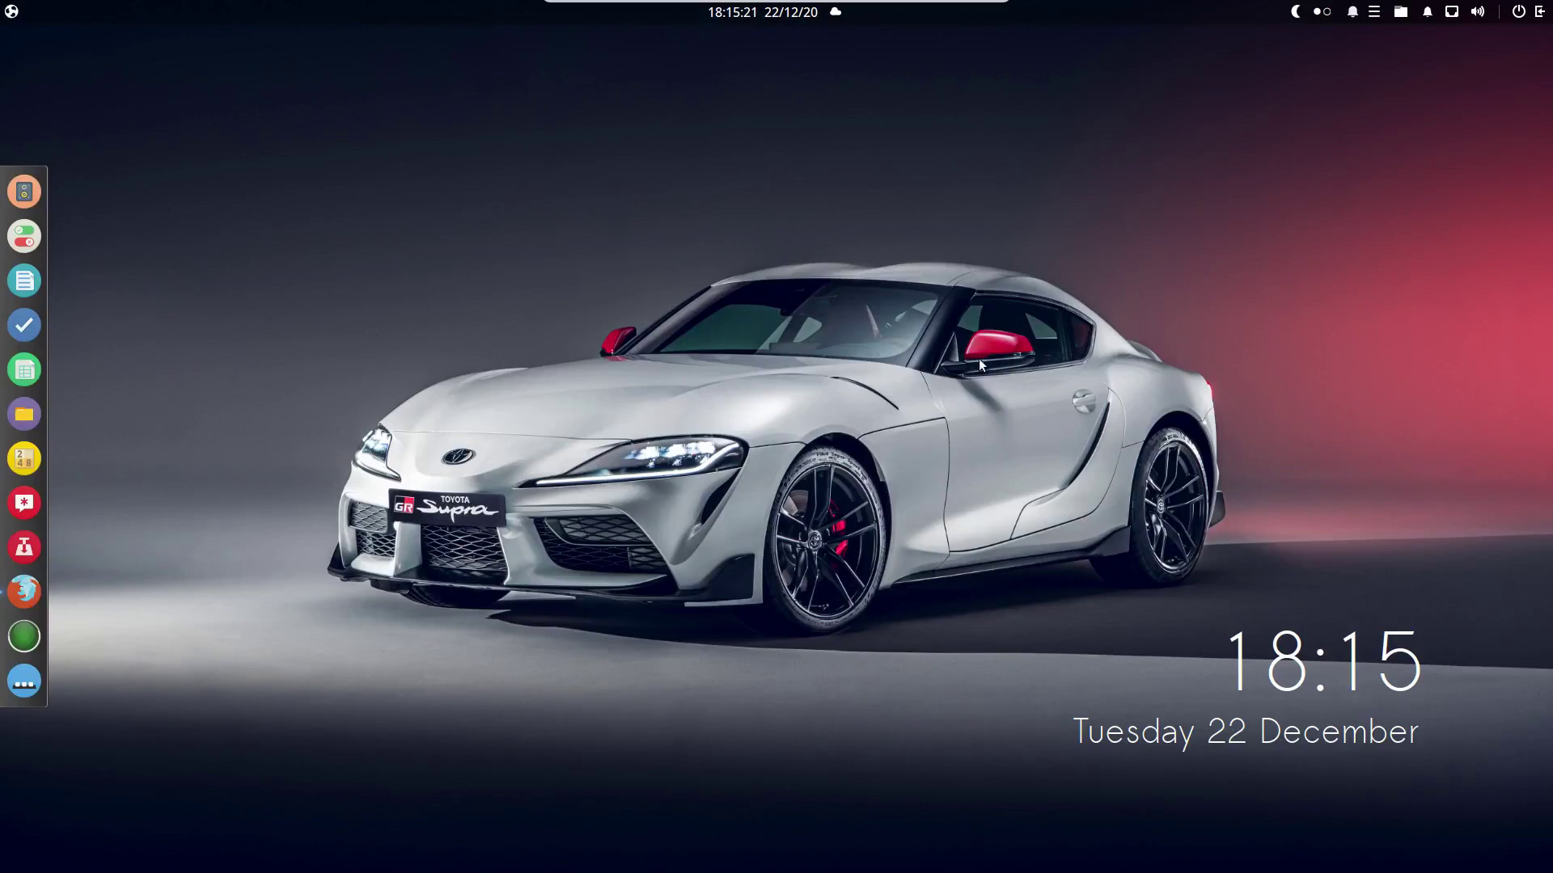
pyautogui.click(24, 591)
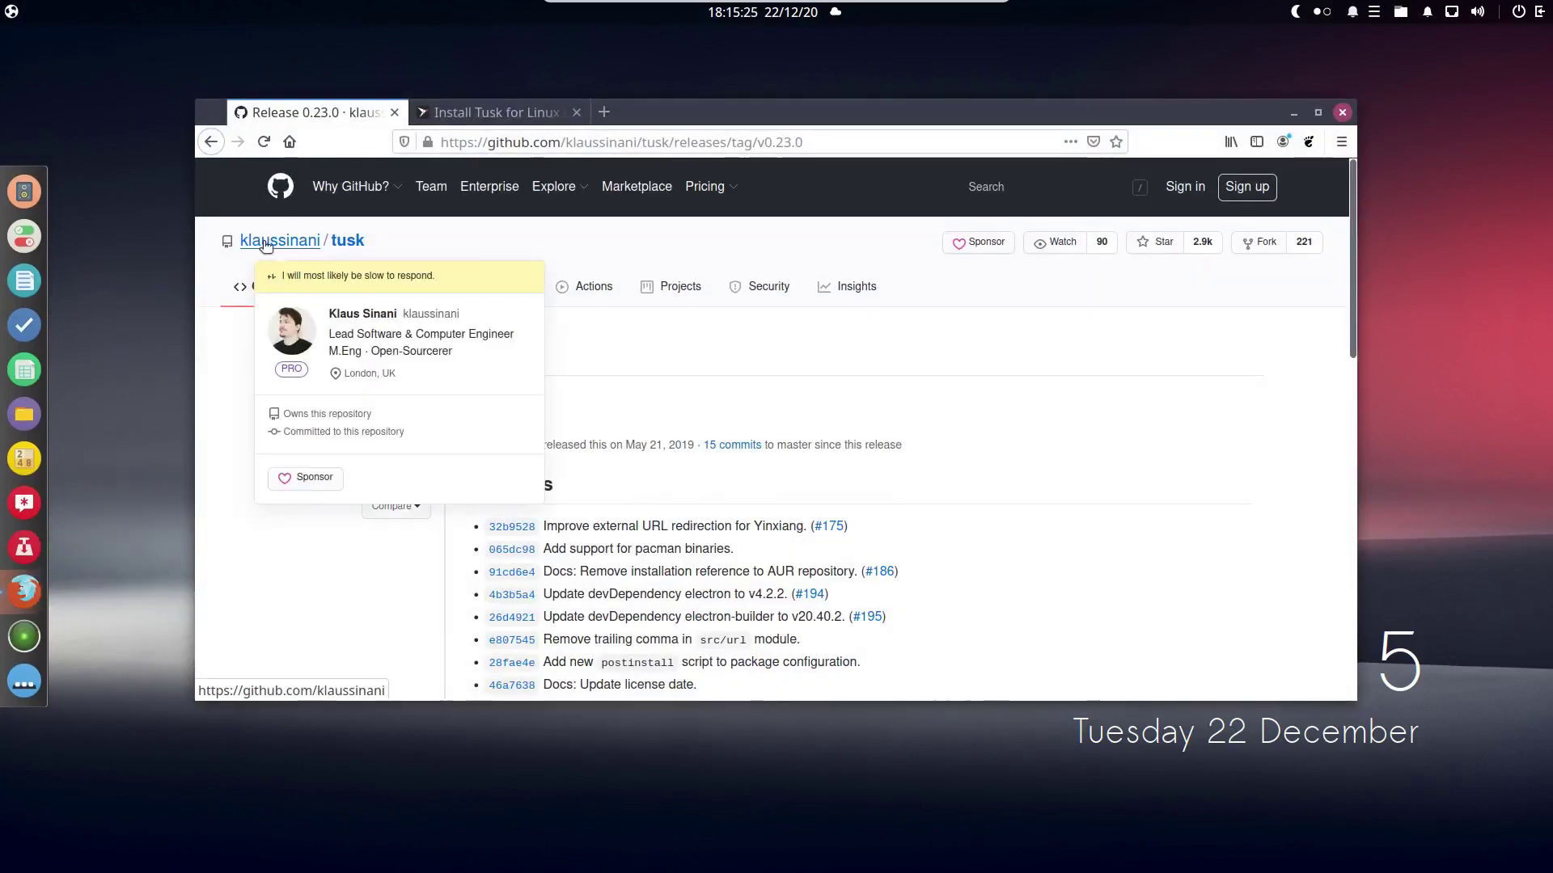
pyautogui.click(357, 243)
pyautogui.scroll(-10, 793, 316)
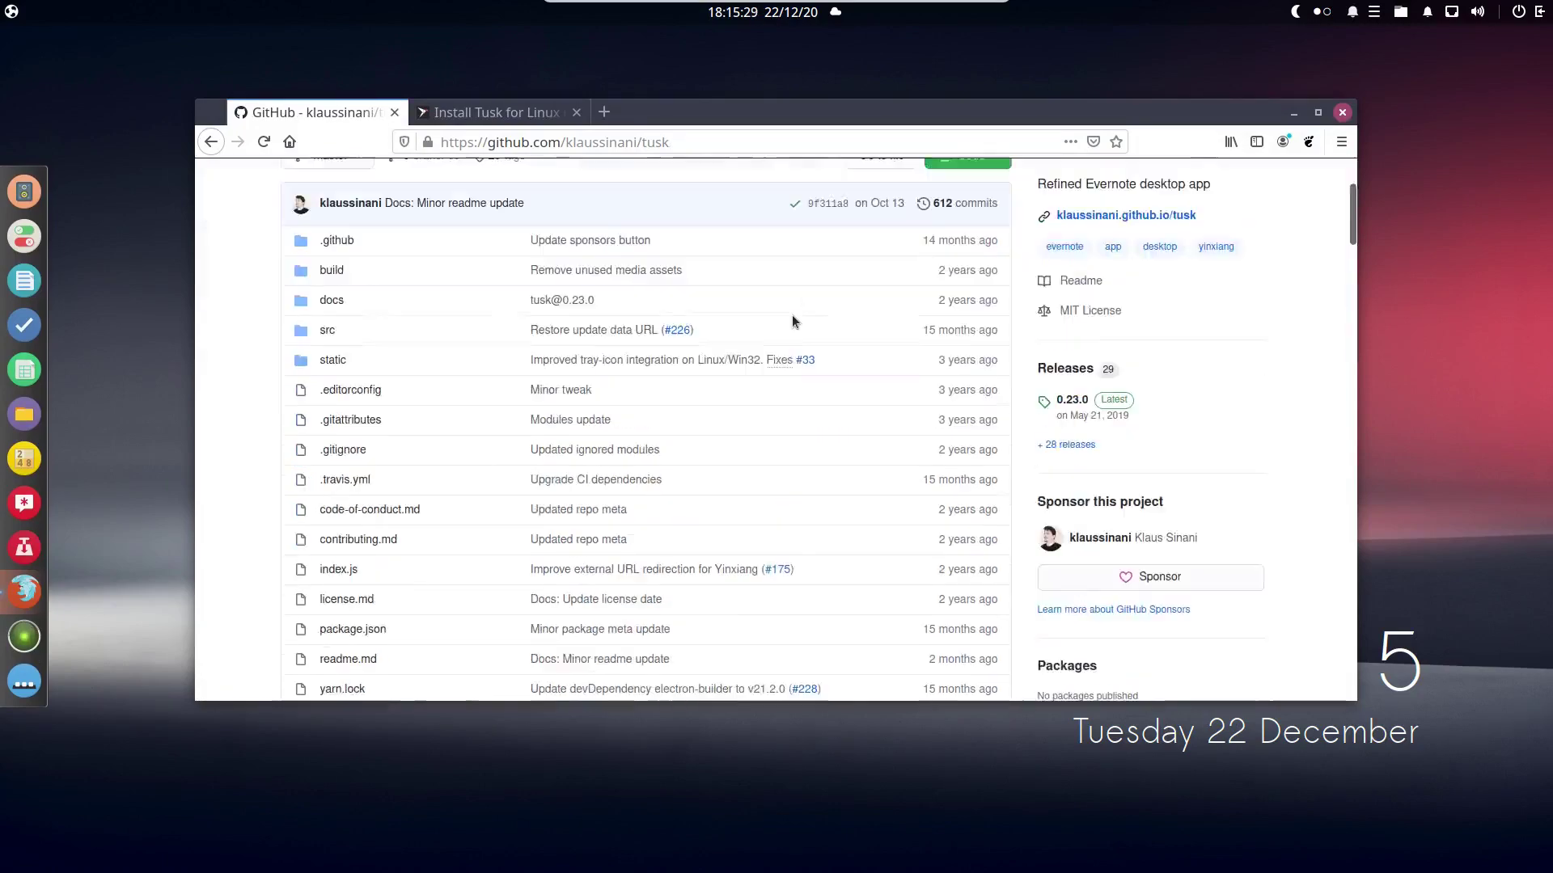
pyautogui.scroll(-6, 792, 323)
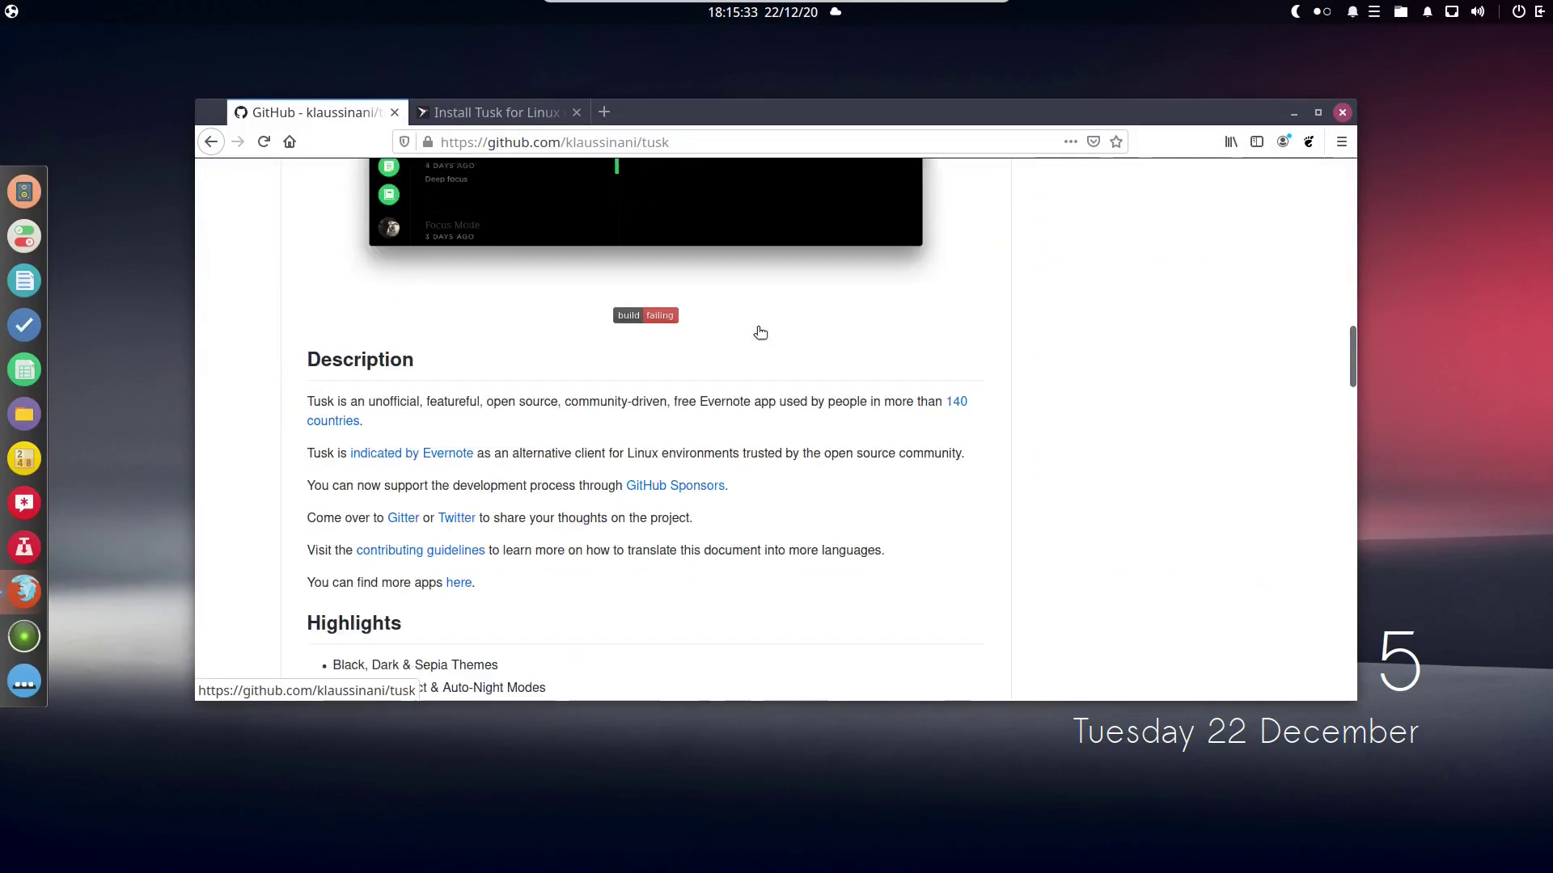
pyautogui.scroll(10, 757, 333)
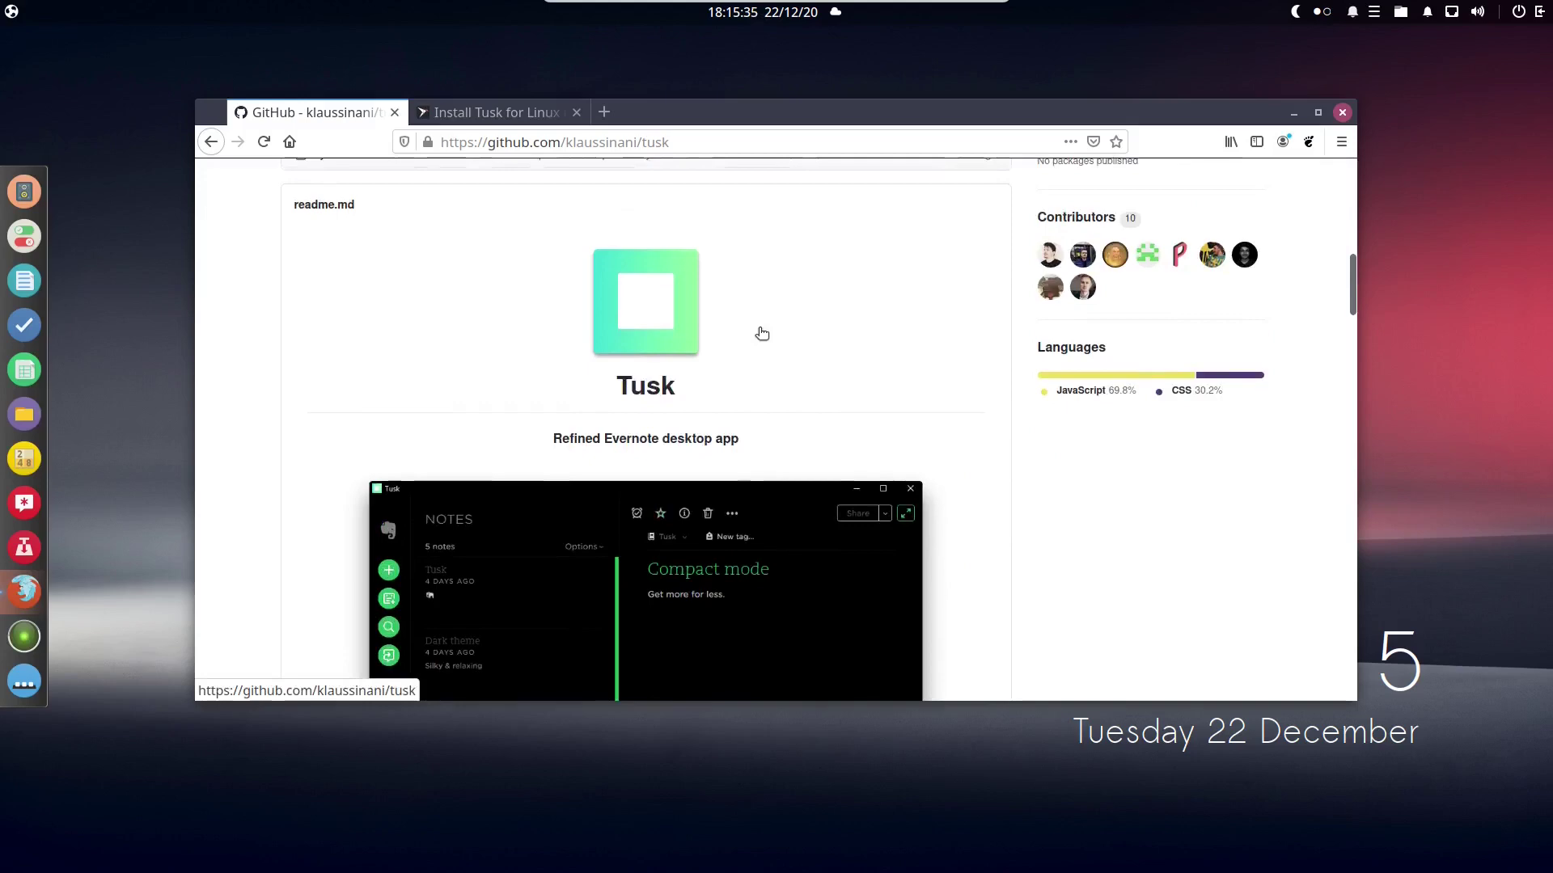
pyautogui.scroll(5, 1088, 363)
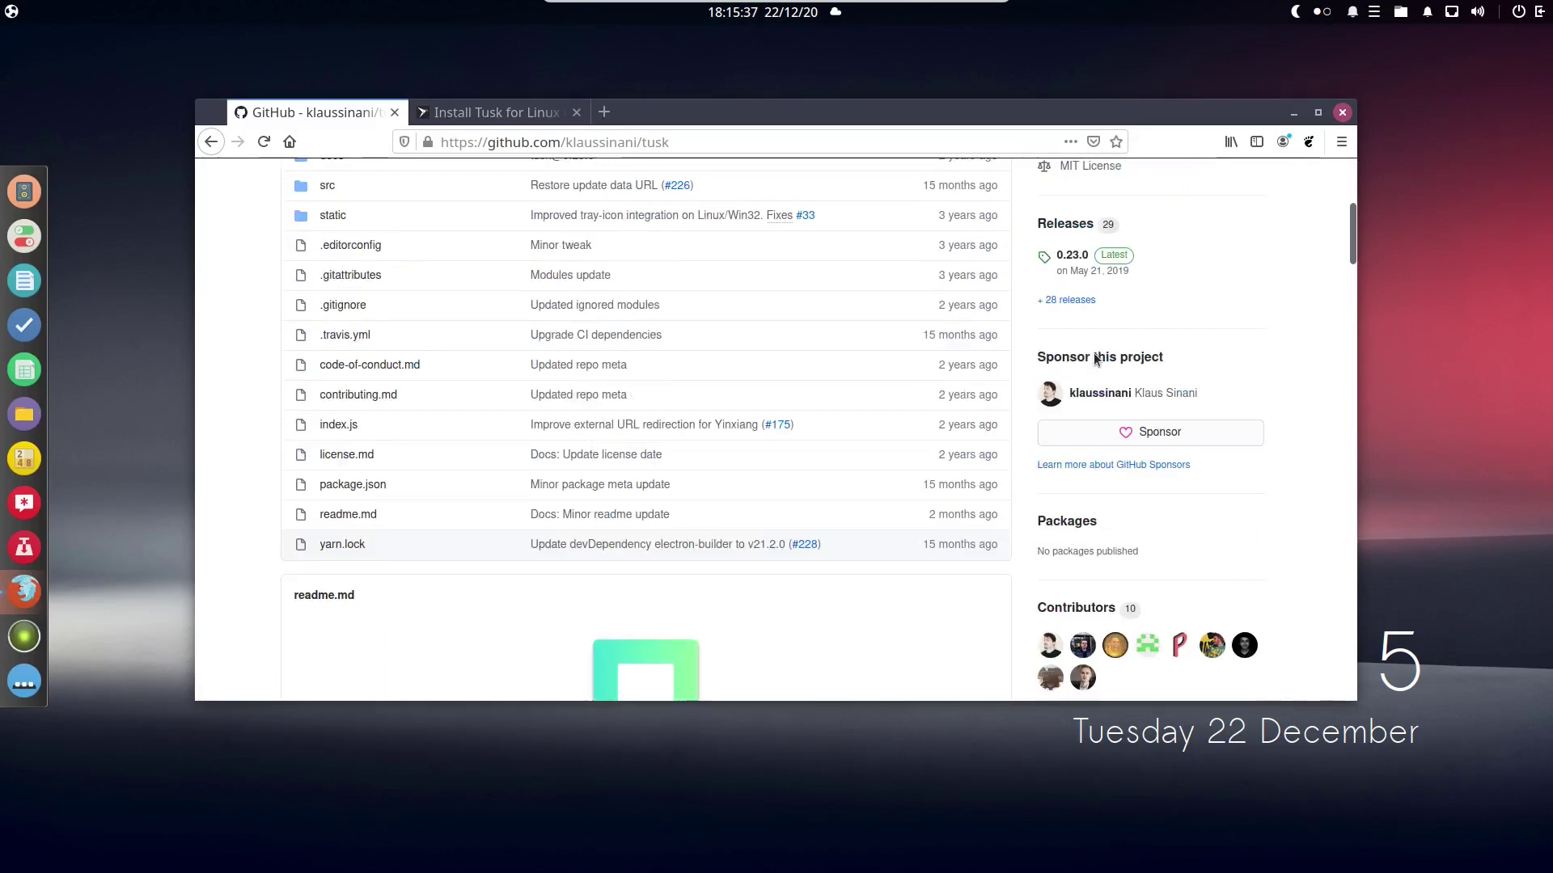
pyautogui.click(1092, 479)
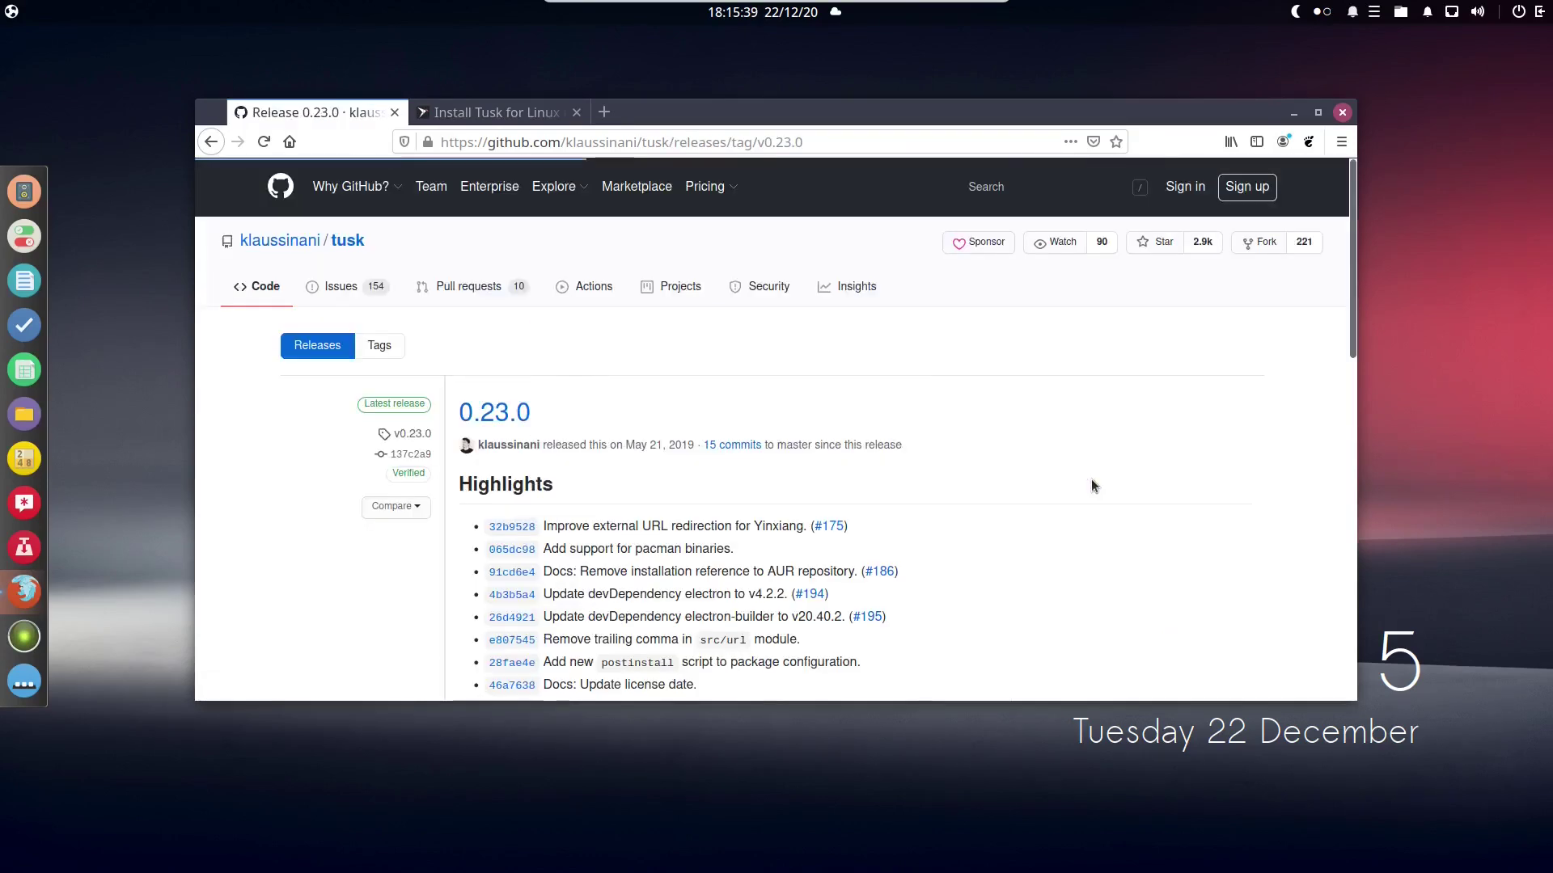
# Step: Scroll the Tusk 0.23.0 release page down to its Assets list of AppImage, deb, rpm and snap packages
pyautogui.scroll(-6, 1003, 477)
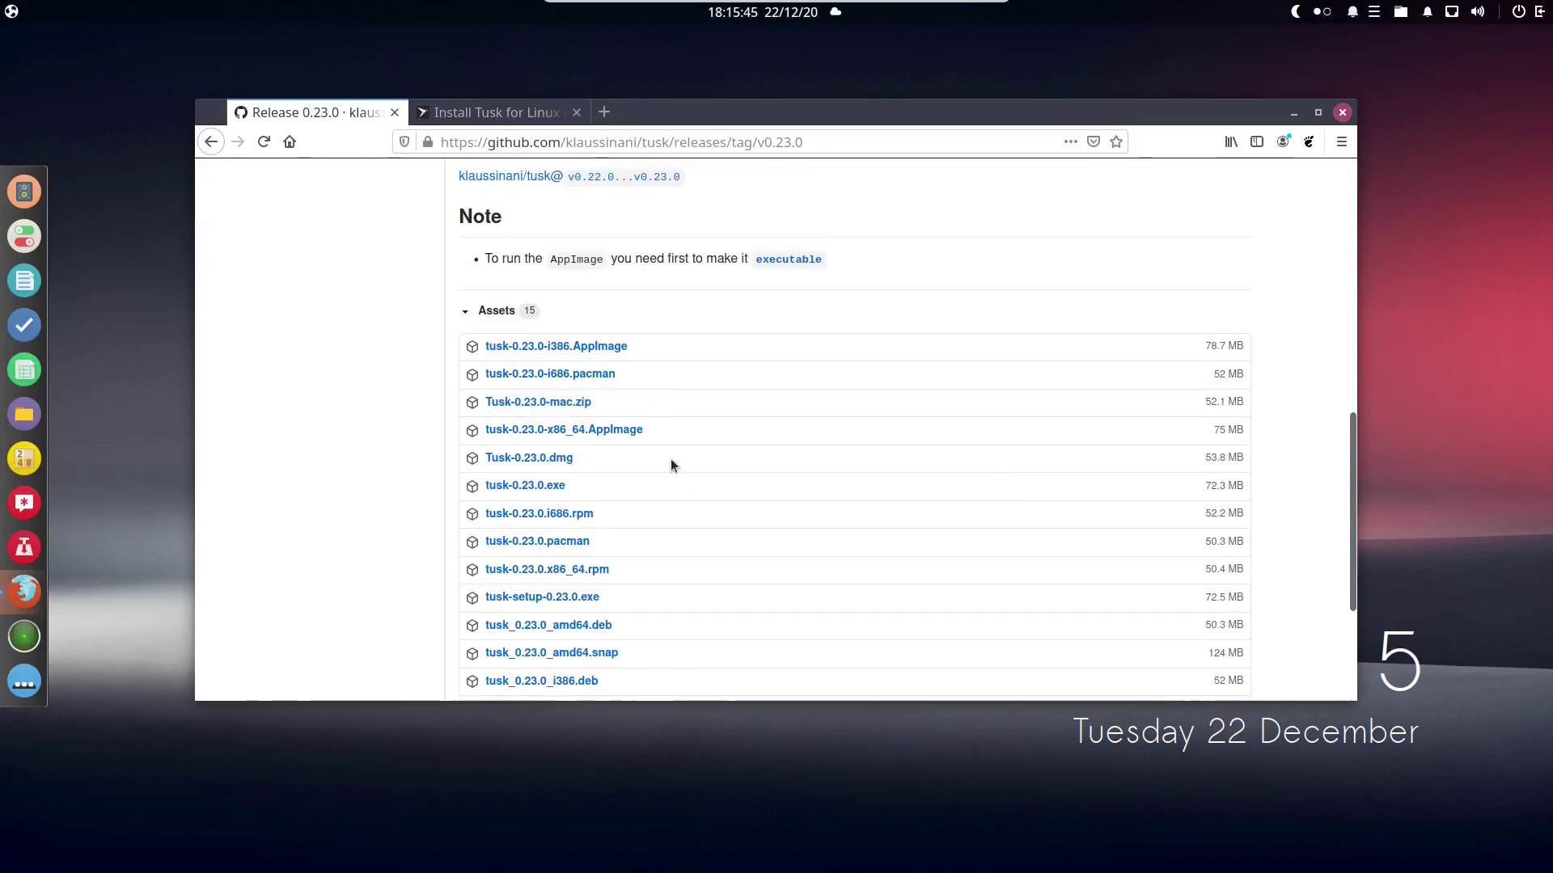
pyautogui.scroll(-1, 661, 441)
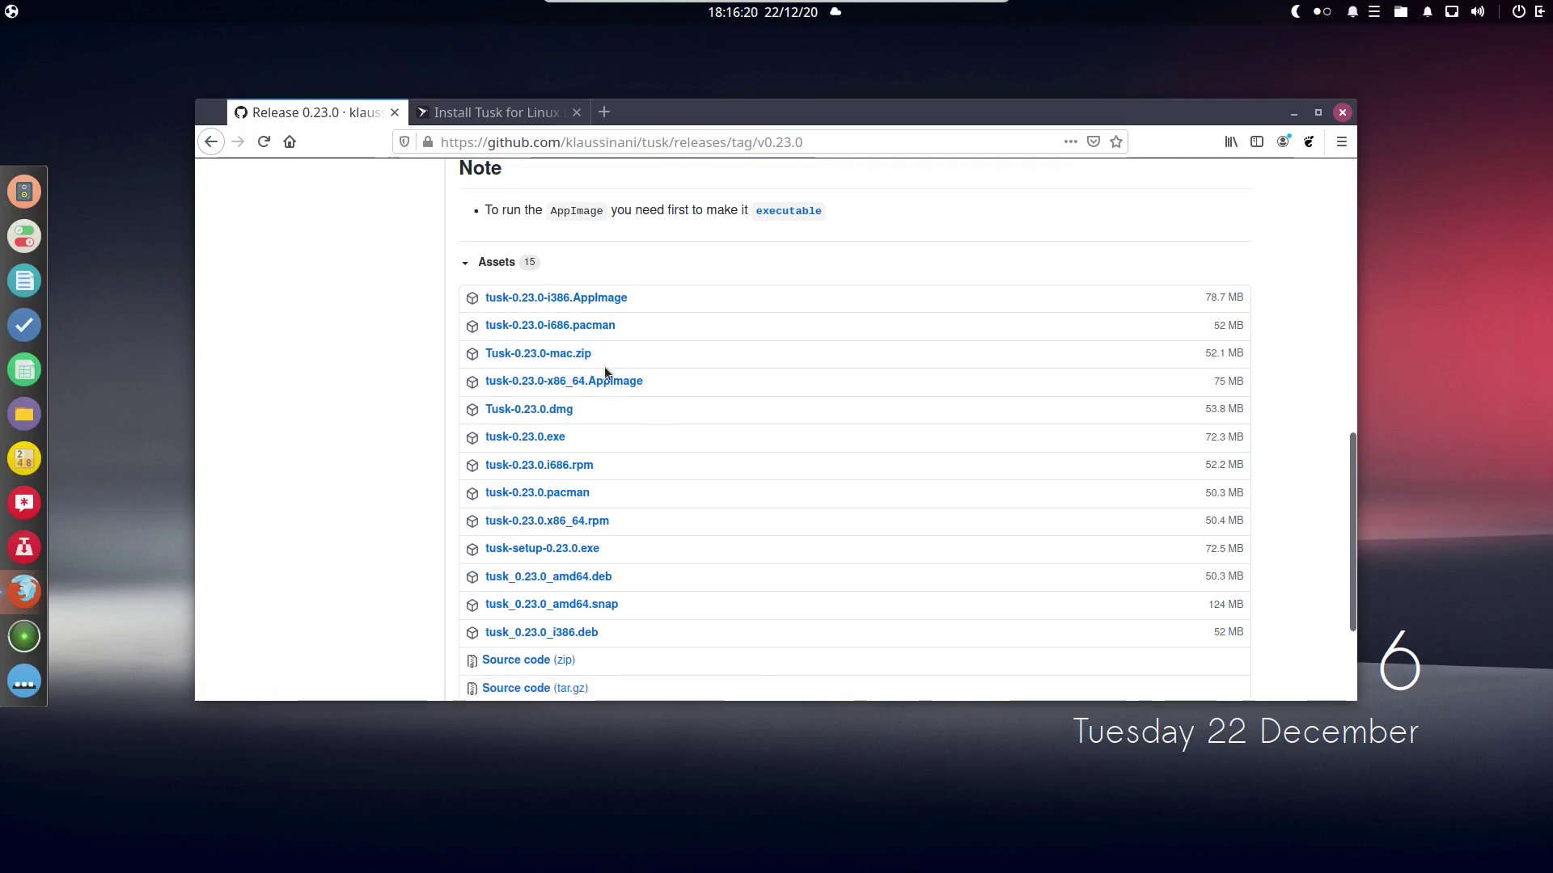
pyautogui.scroll(10, 623, 437)
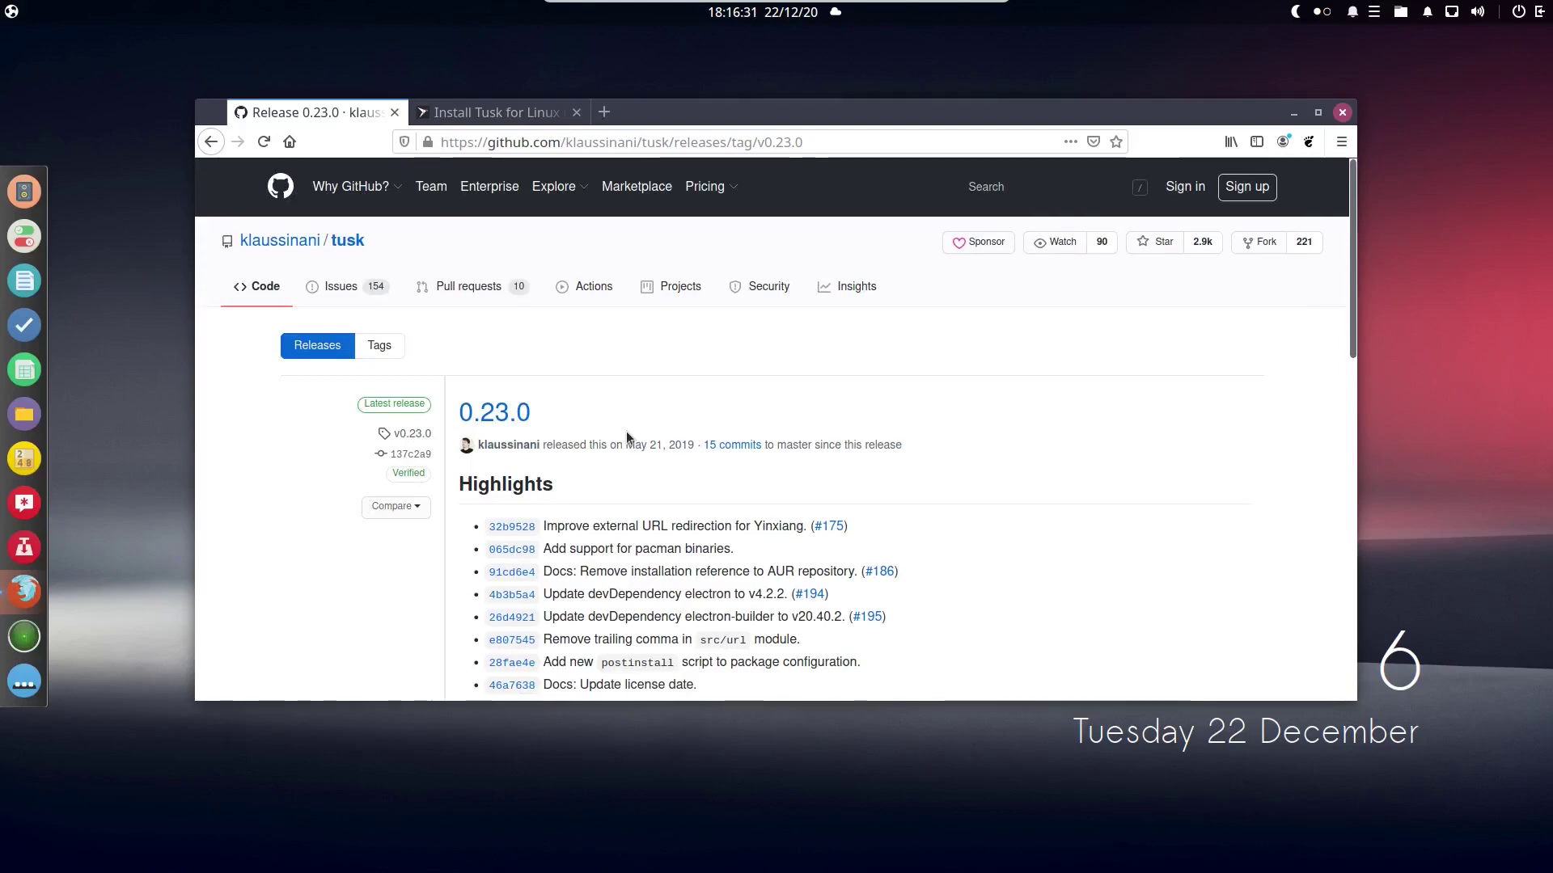
pyautogui.scroll(-10, 627, 437)
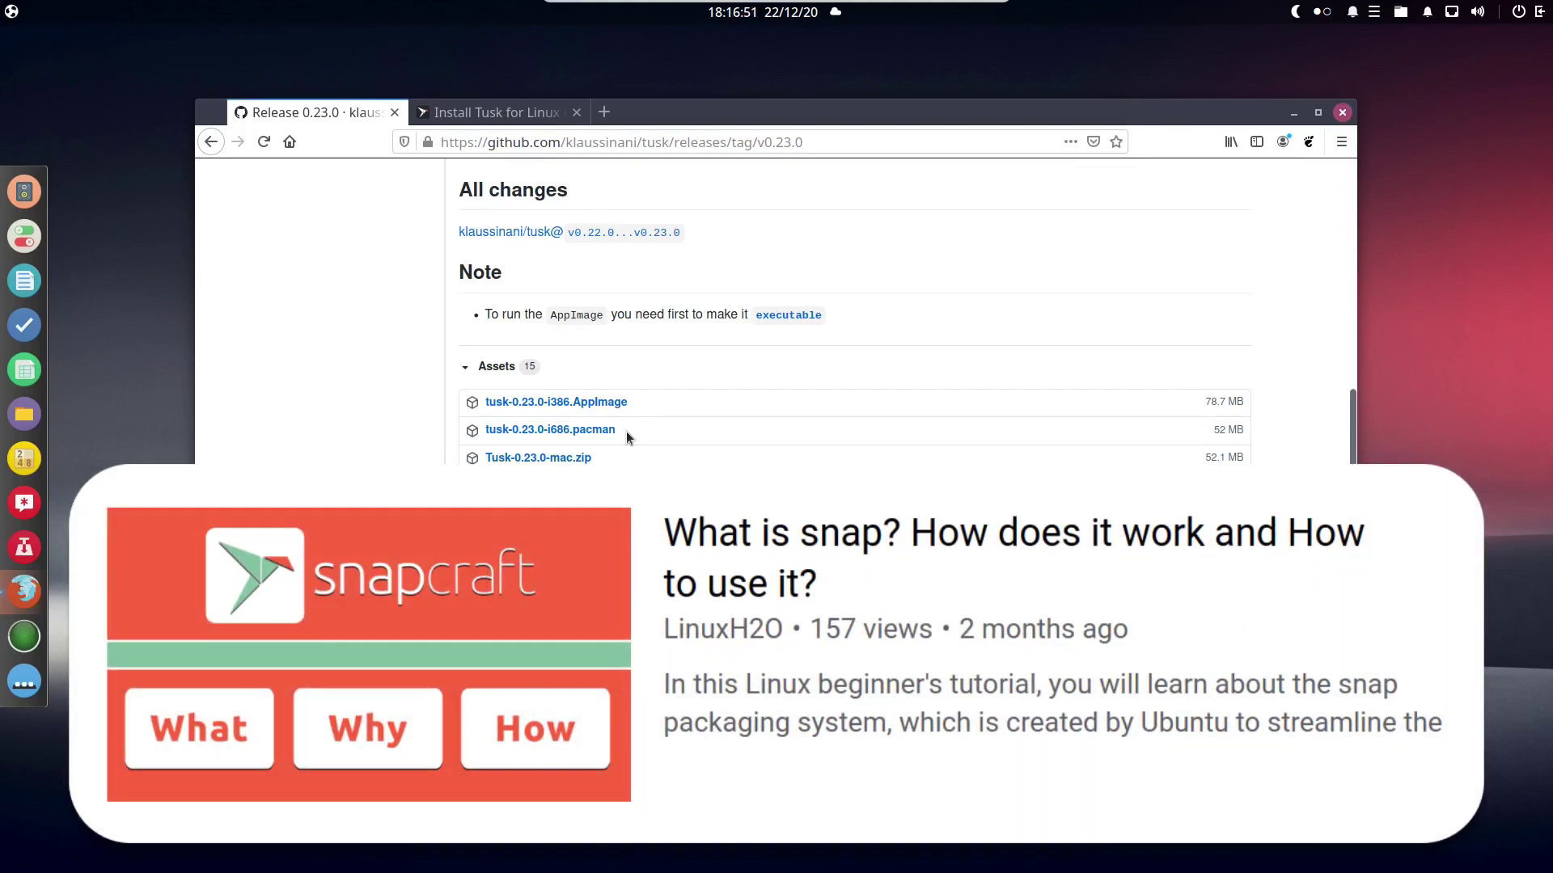
# Step: Go to Tusk's snapcraft install page and page through its screenshot gallery
pyautogui.click(508, 109)
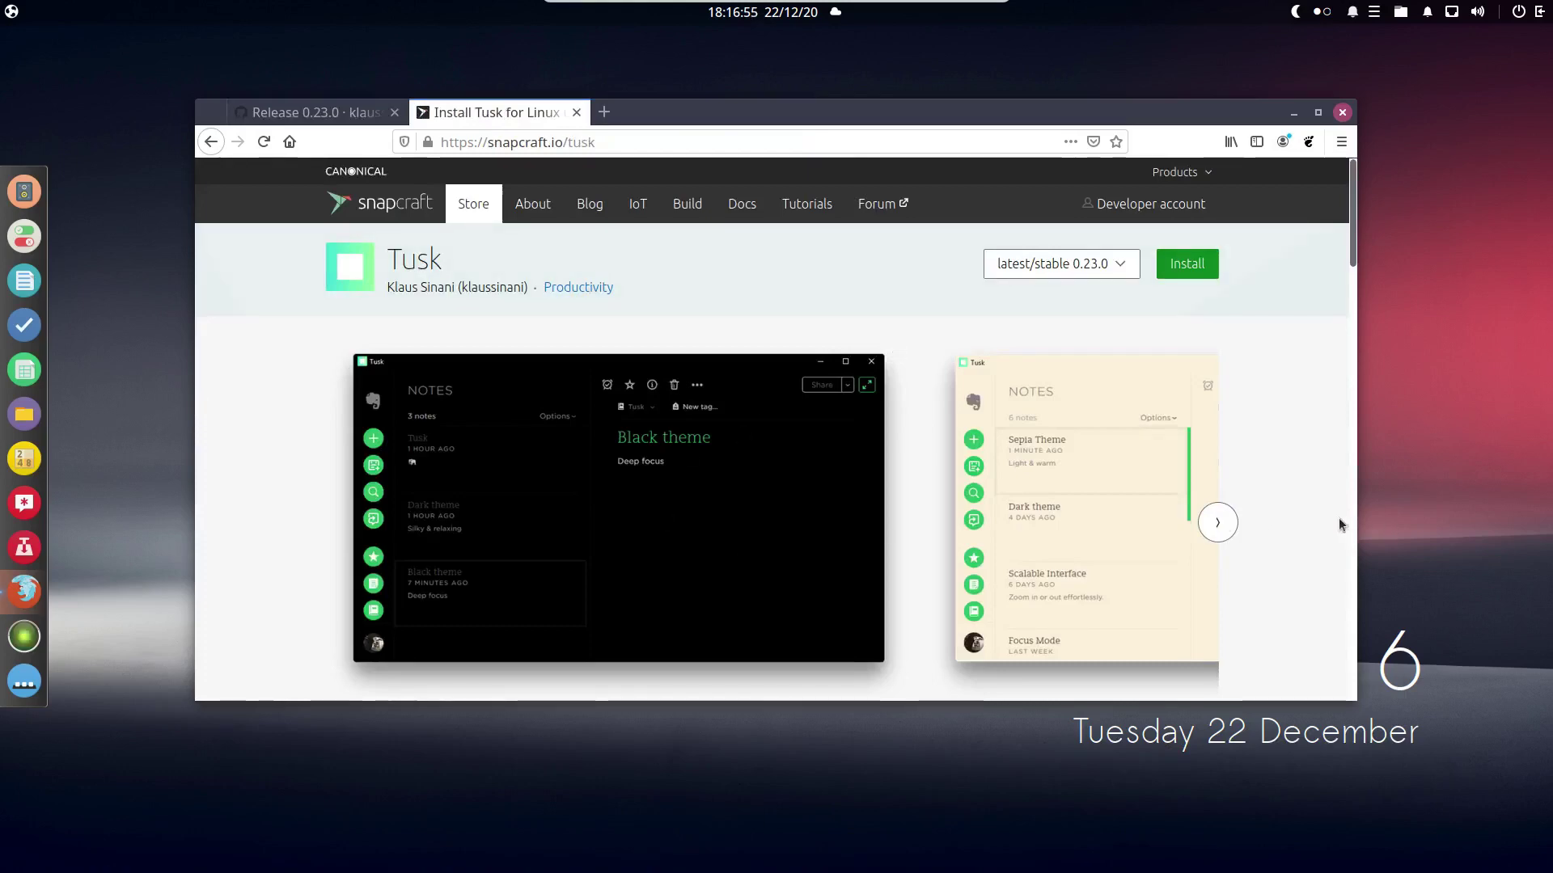
pyautogui.click(1220, 520)
pyautogui.click(1220, 520)
pyautogui.click(1219, 520)
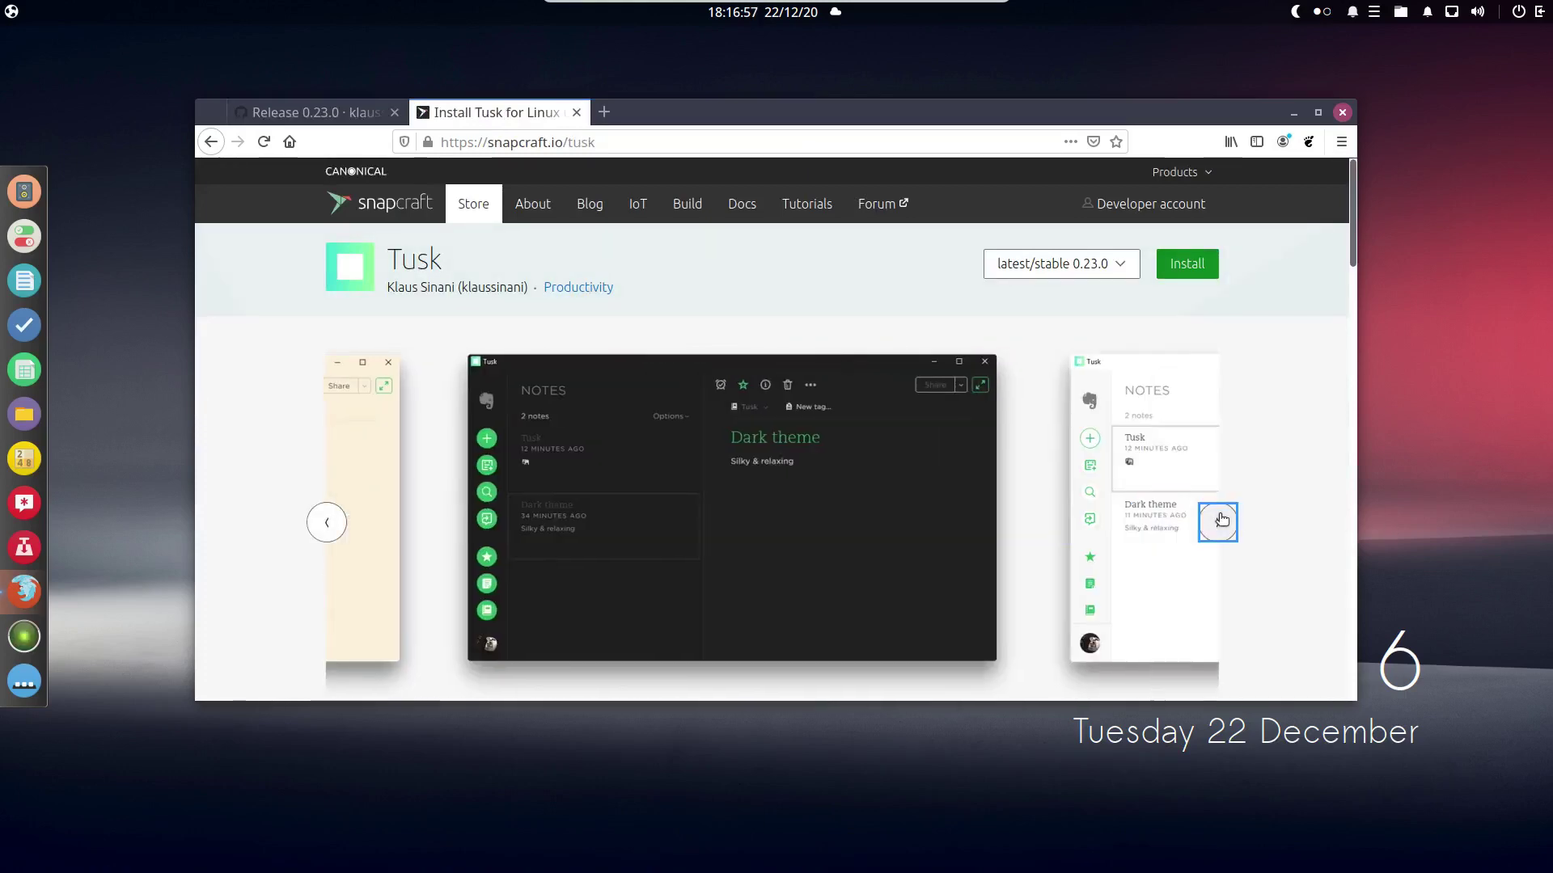
pyautogui.click(1219, 520)
pyautogui.click(1220, 520)
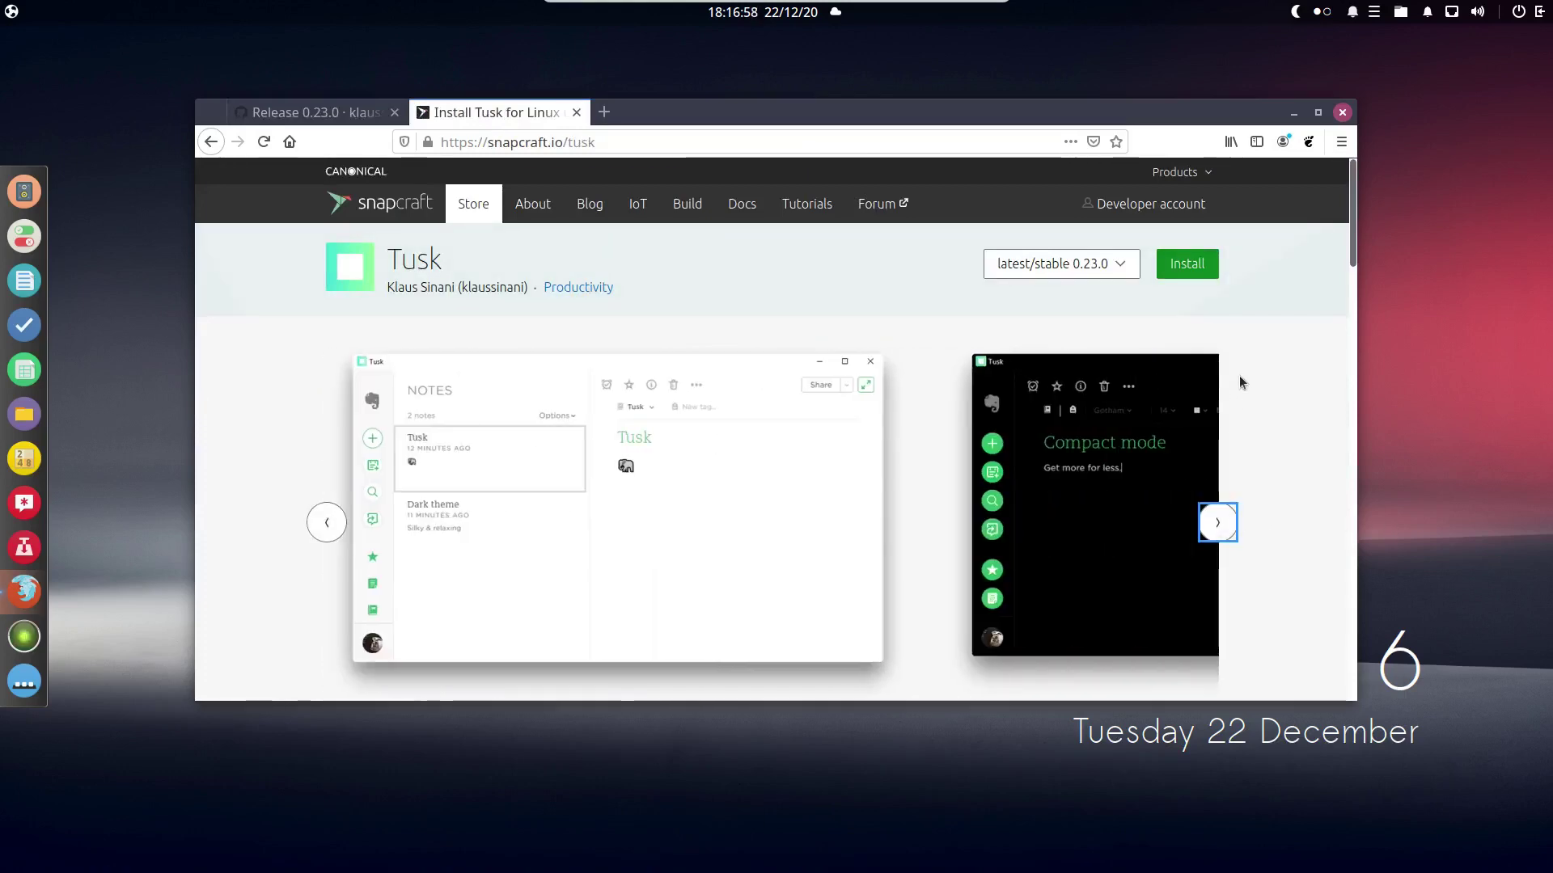
# Step: Copy the 'sudo snap install tusk' command and hide Firefox to reveal the desktop
pyautogui.click(1186, 263)
pyautogui.click(1186, 521)
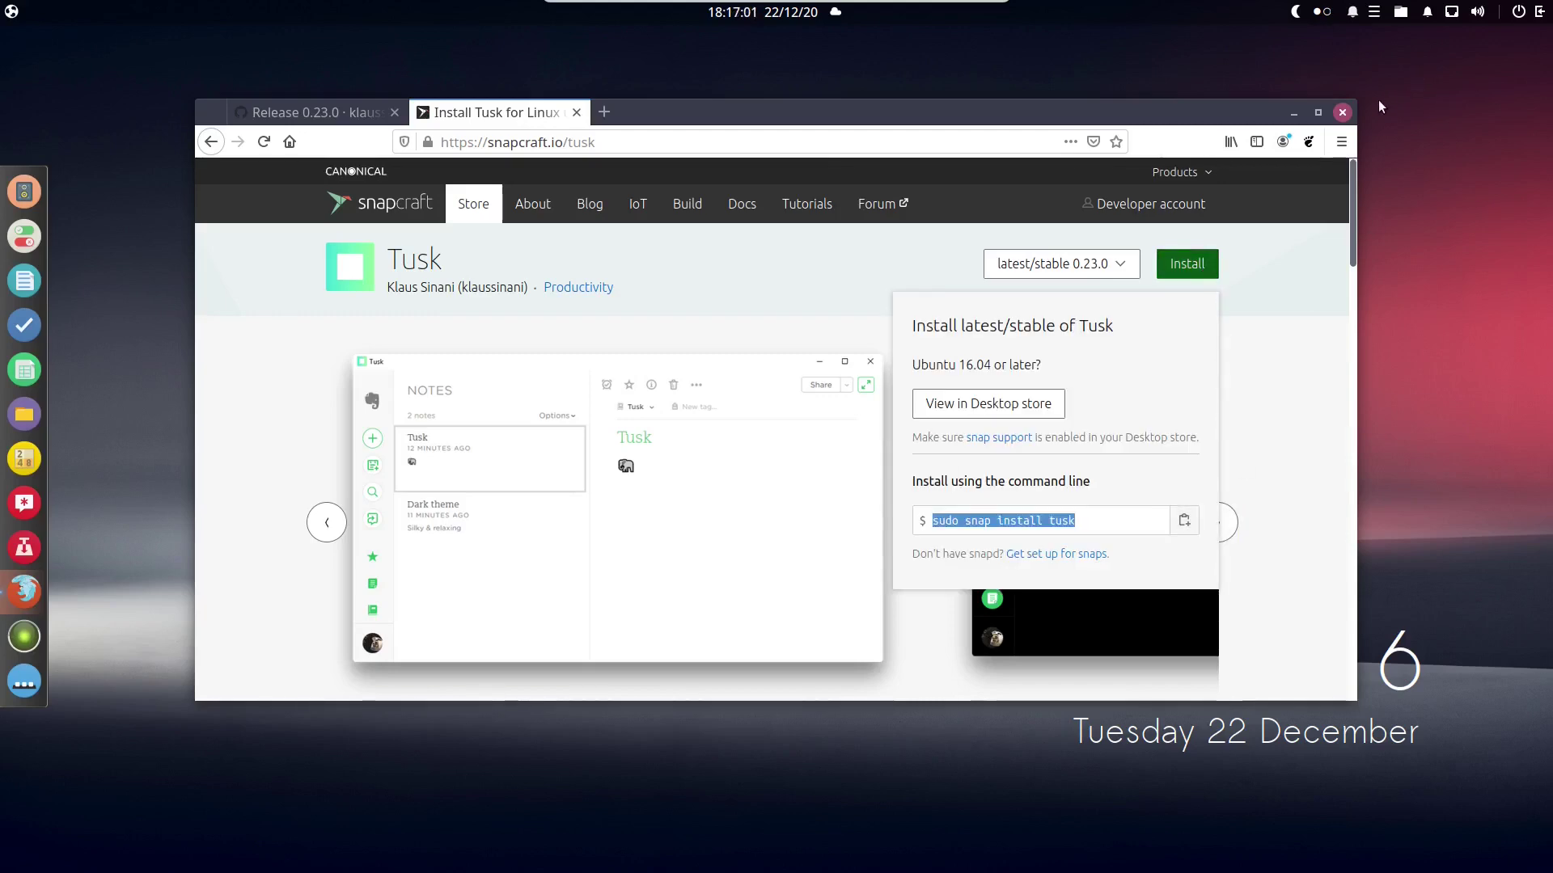
pyautogui.press('super+d')
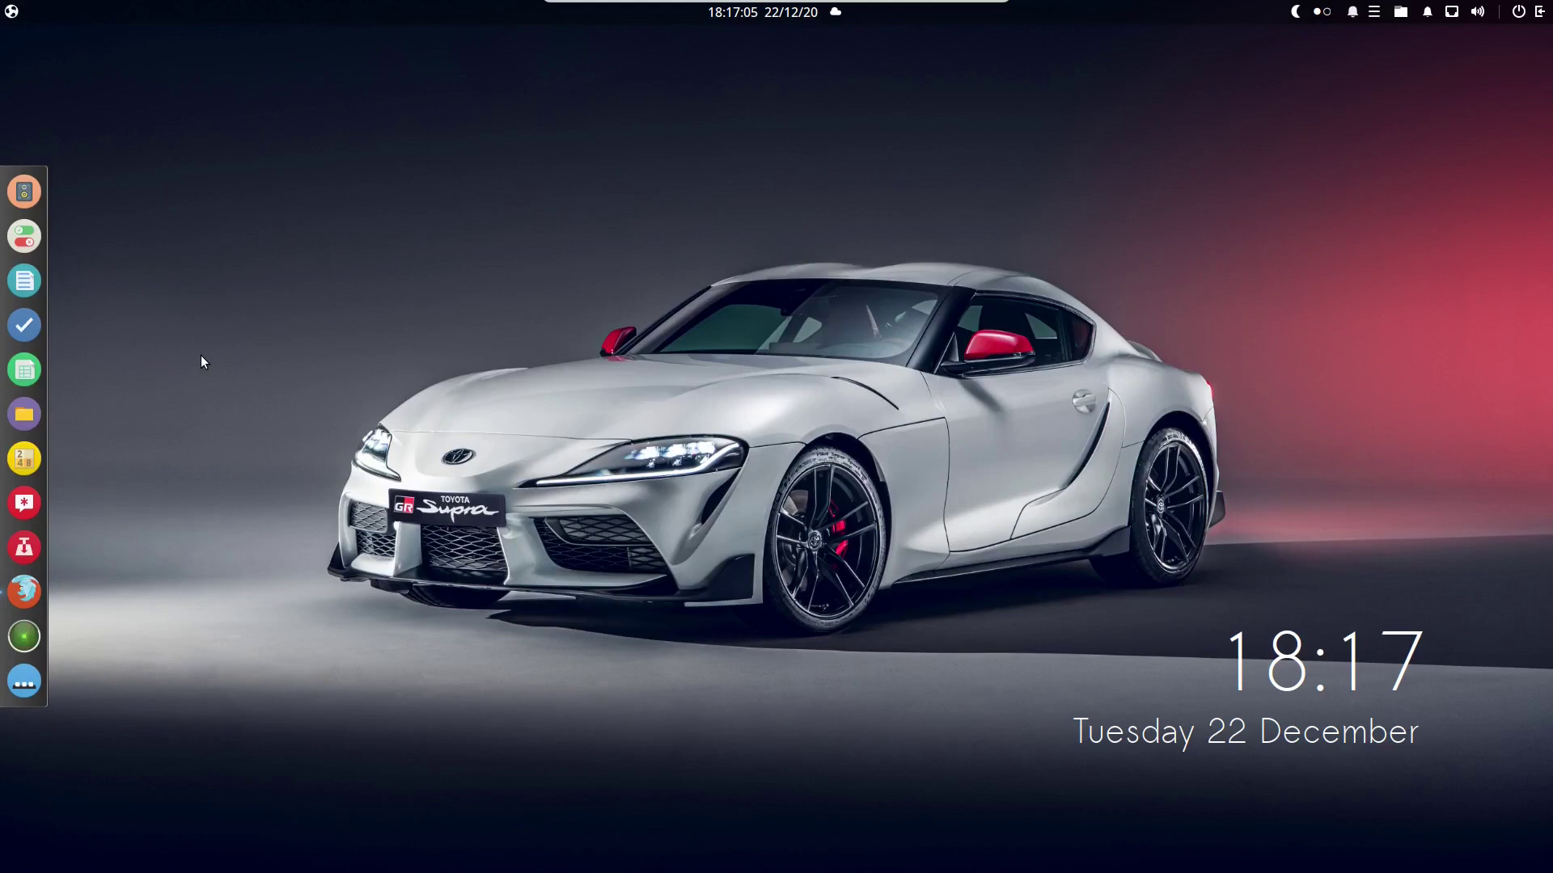
# Step: In a new Tilix terminal, paste and run 'sudo snap install tusk' with the sudo password, installing Tusk 0.23.0
pyautogui.hotkey('ctrl', 'alt', 't')
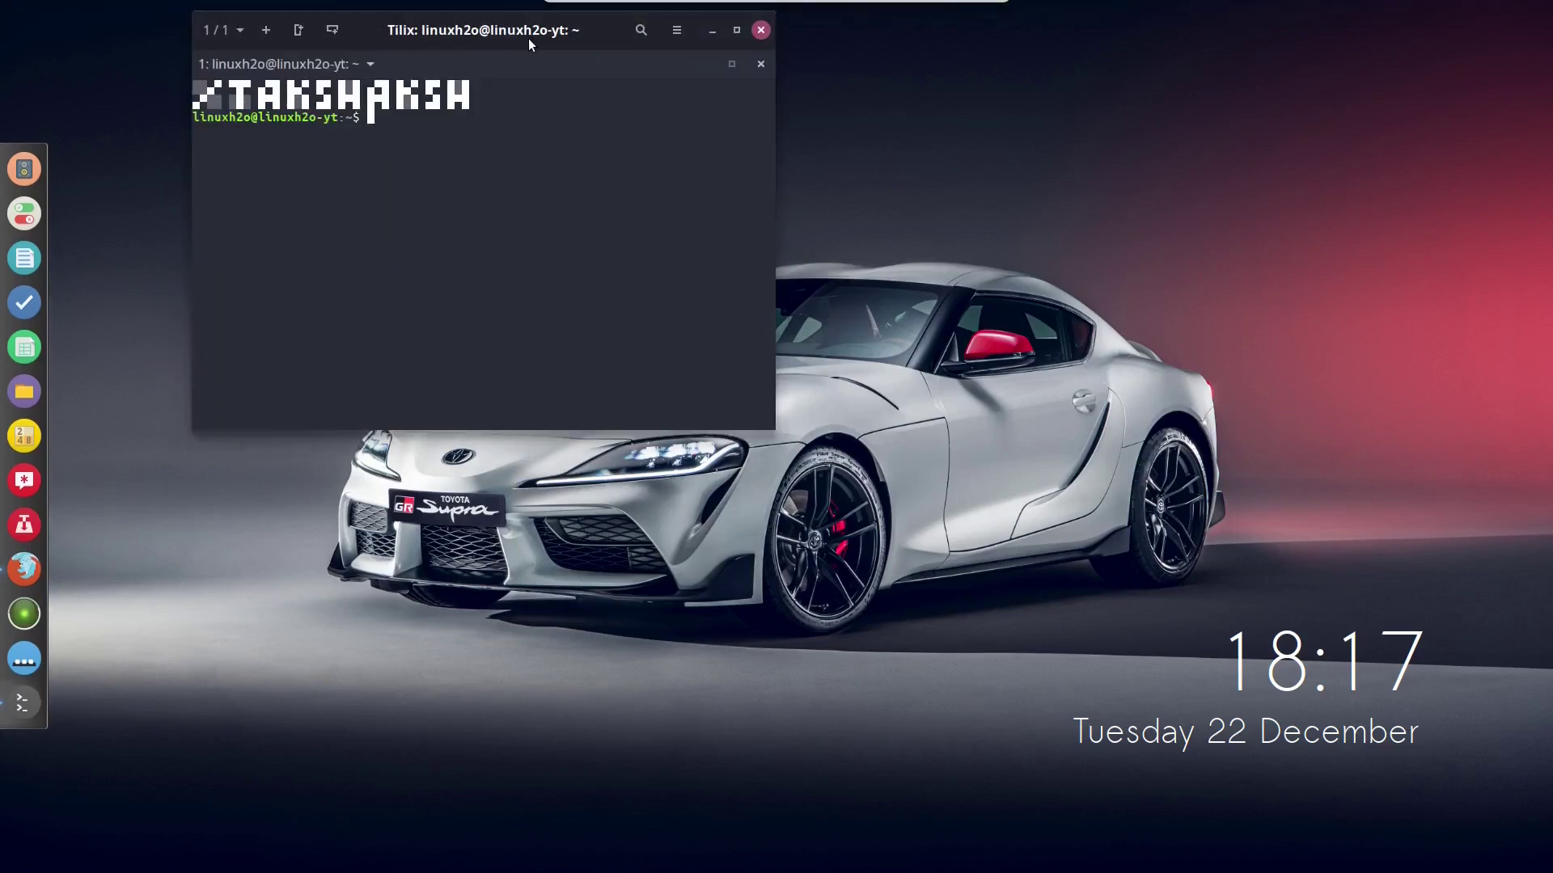
pyautogui.moveTo(530, 45); pyautogui.dragTo(808, 205)
pyautogui.rightClick(793, 377)
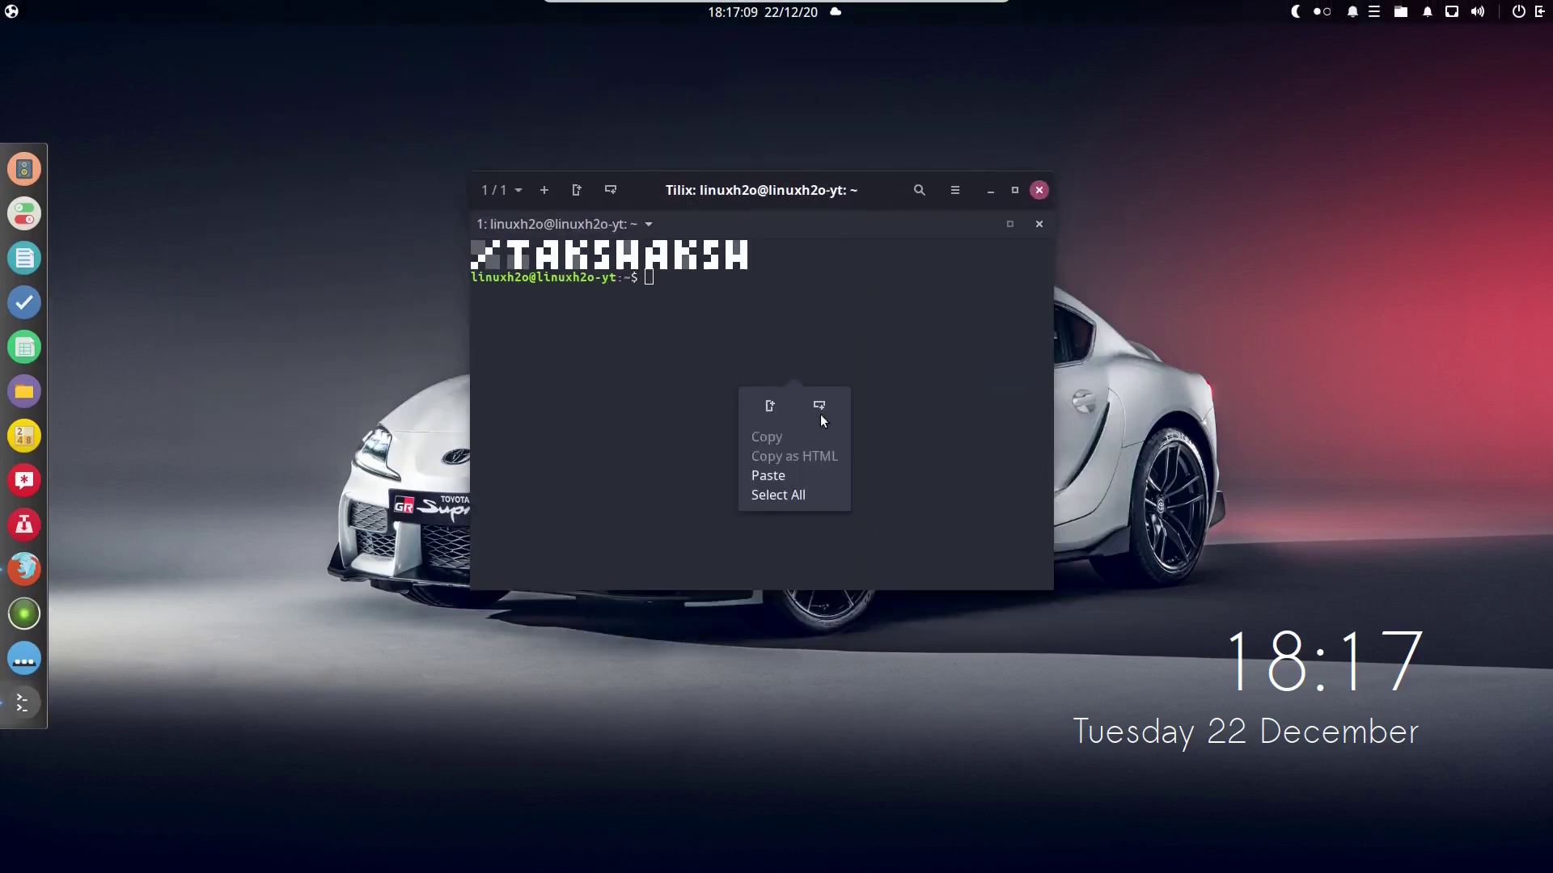
pyautogui.click(807, 477)
pyautogui.press('Return')
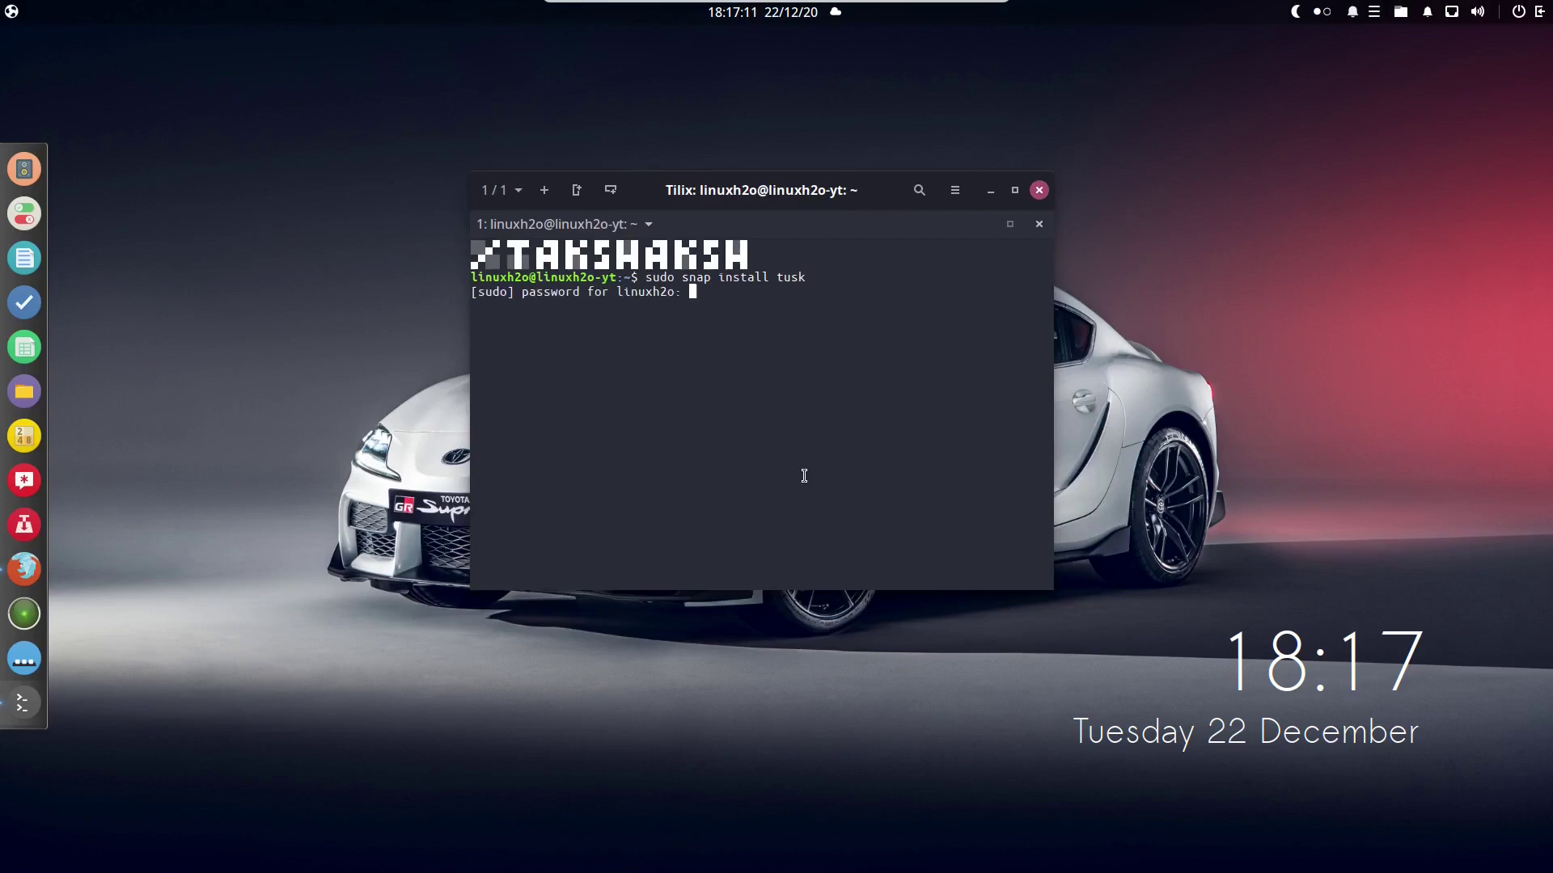
pyautogui.press('Return')
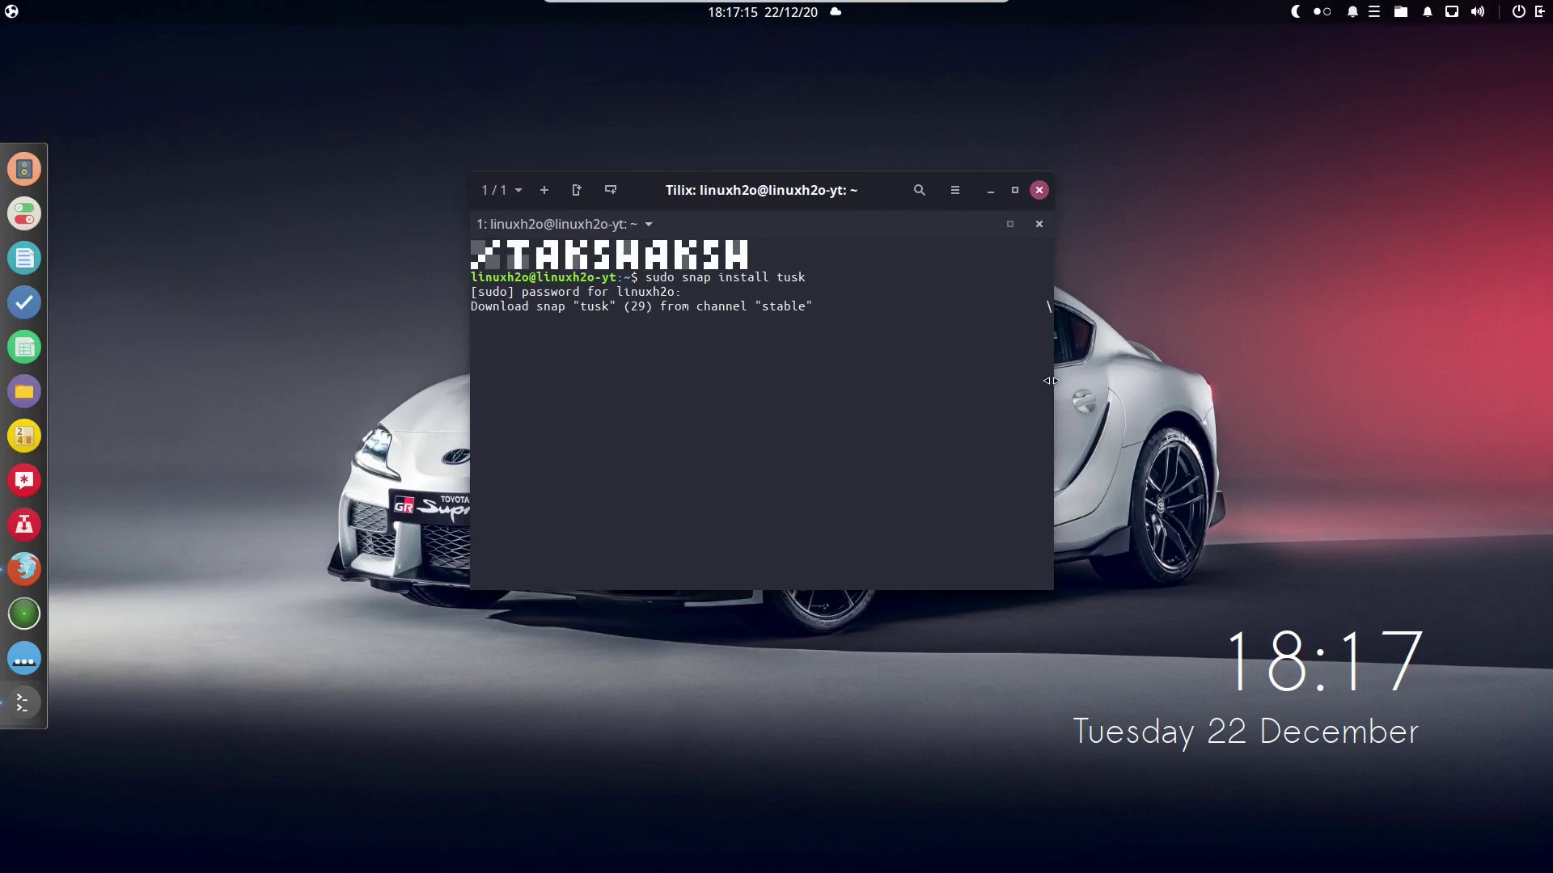
pyautogui.moveTo(1050, 381); pyautogui.dragTo(1246, 381)
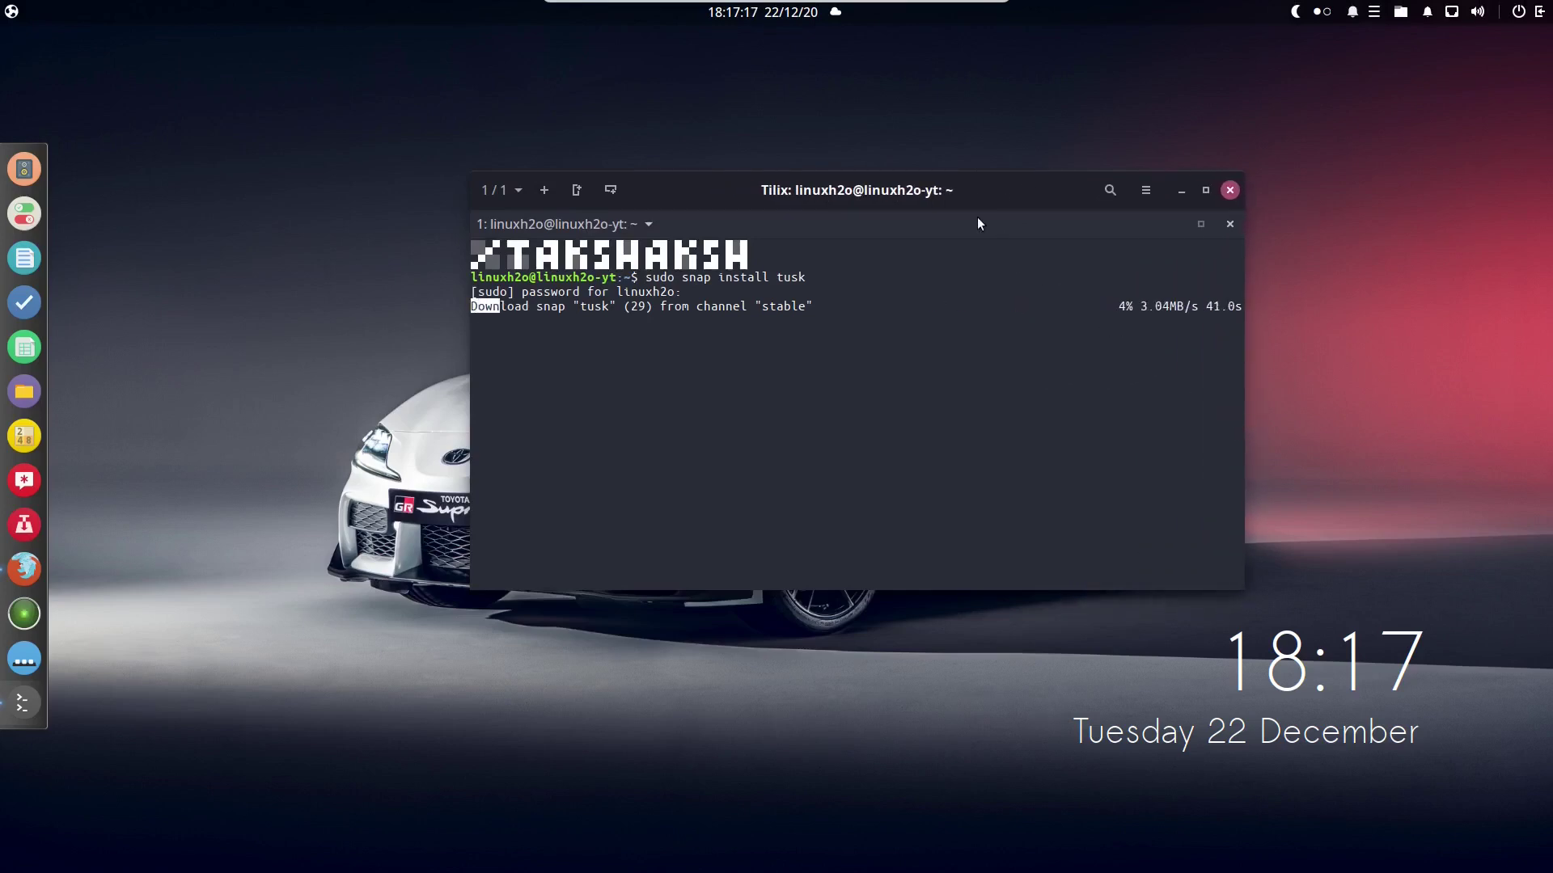
pyautogui.moveTo(954, 194); pyautogui.dragTo(888, 201)
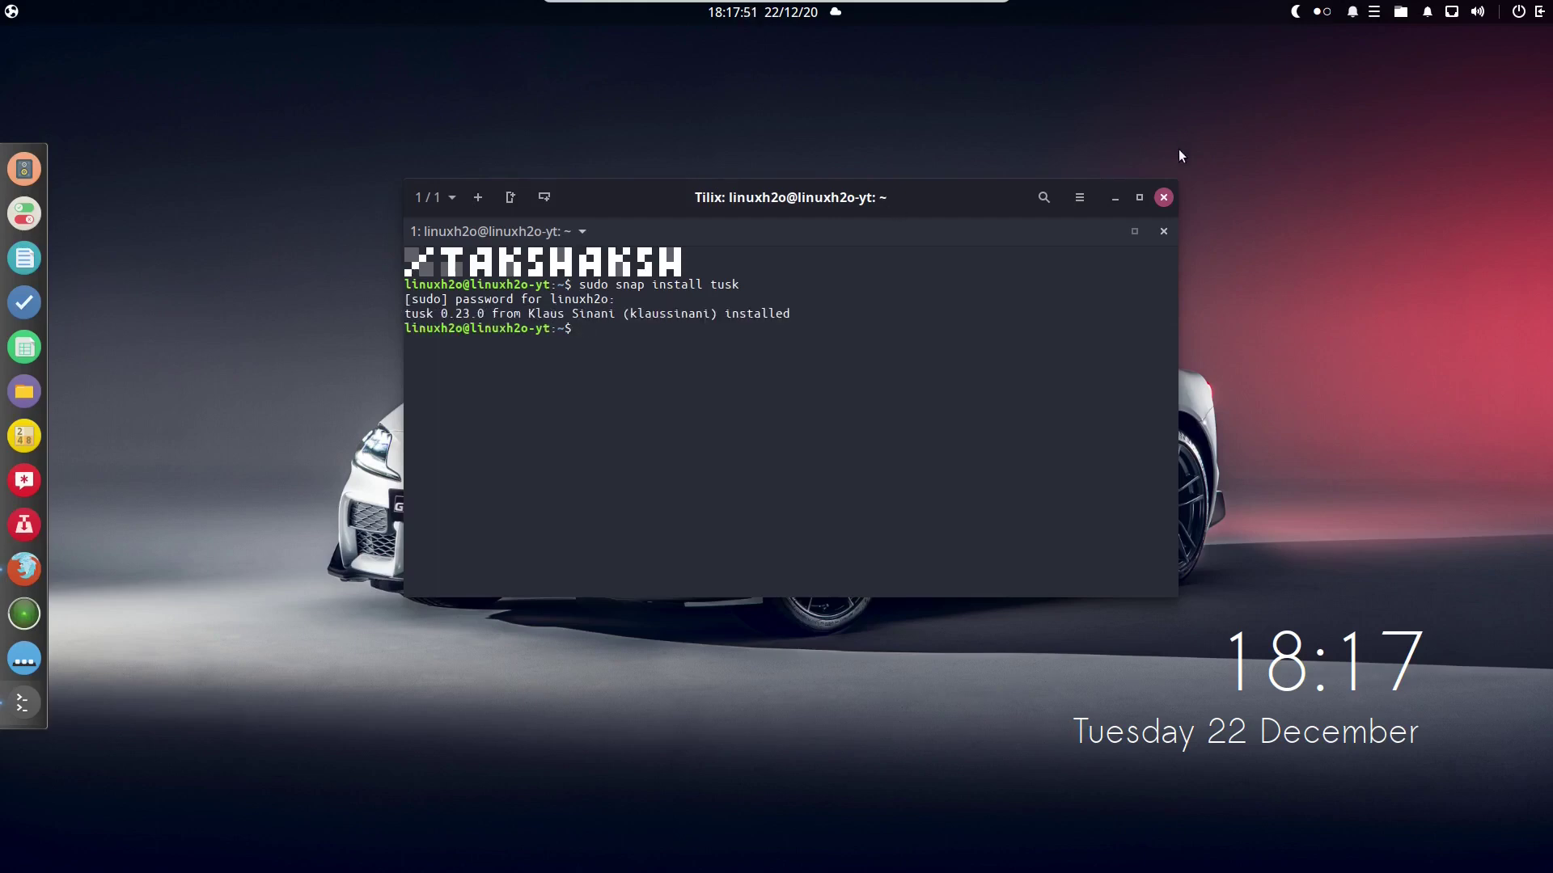
# Step: Minimise the terminal, then search the Budgie app launcher and launch Tusk to its Evernote sign-in page
pyautogui.click(1113, 199)
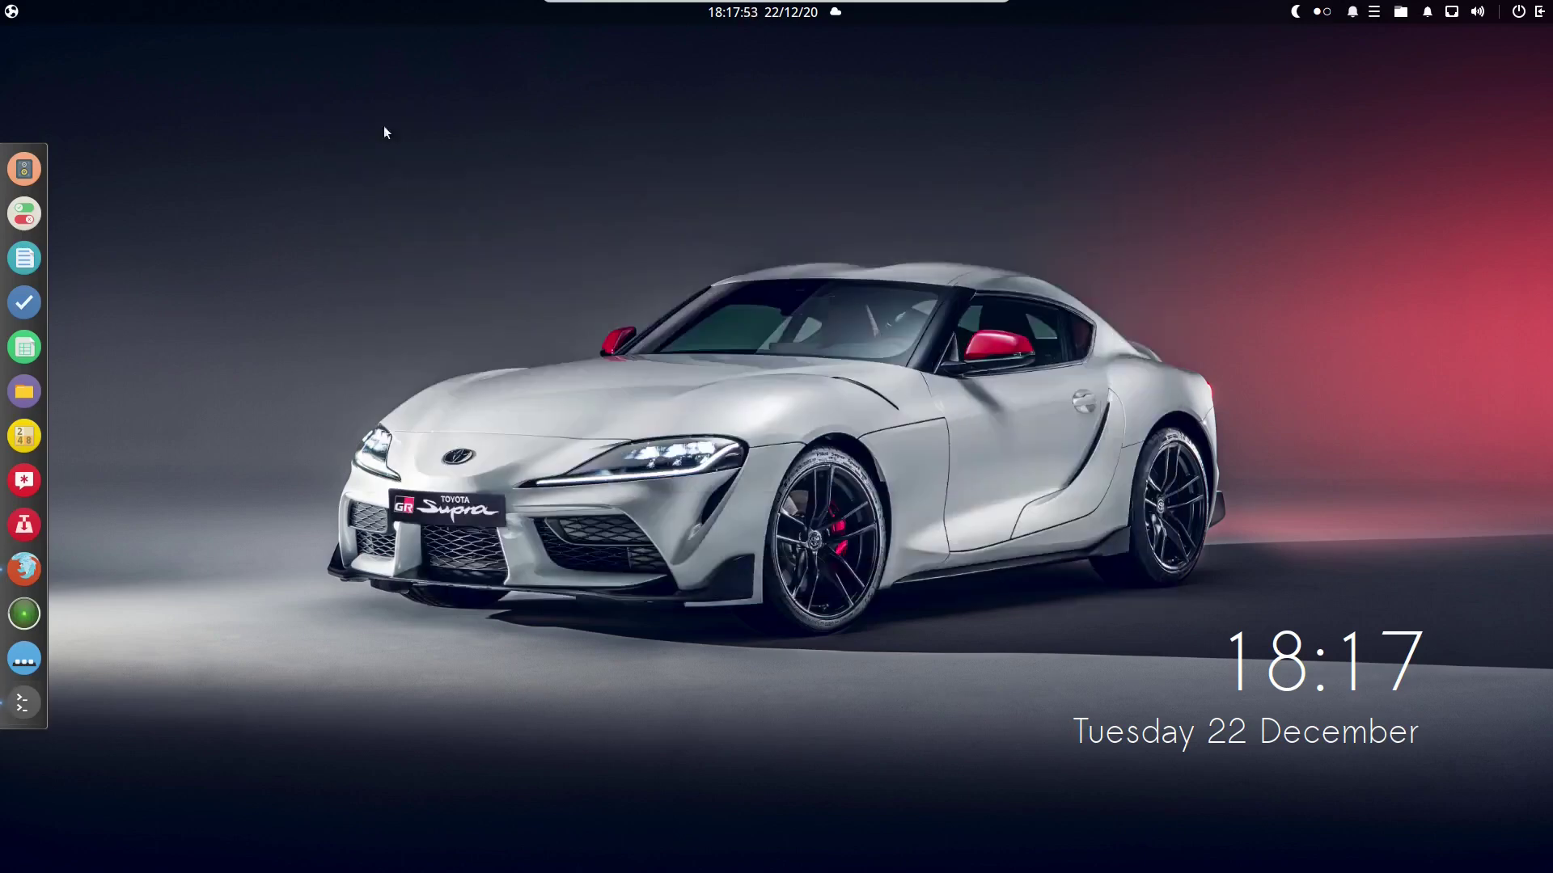
pyautogui.click(10, 12)
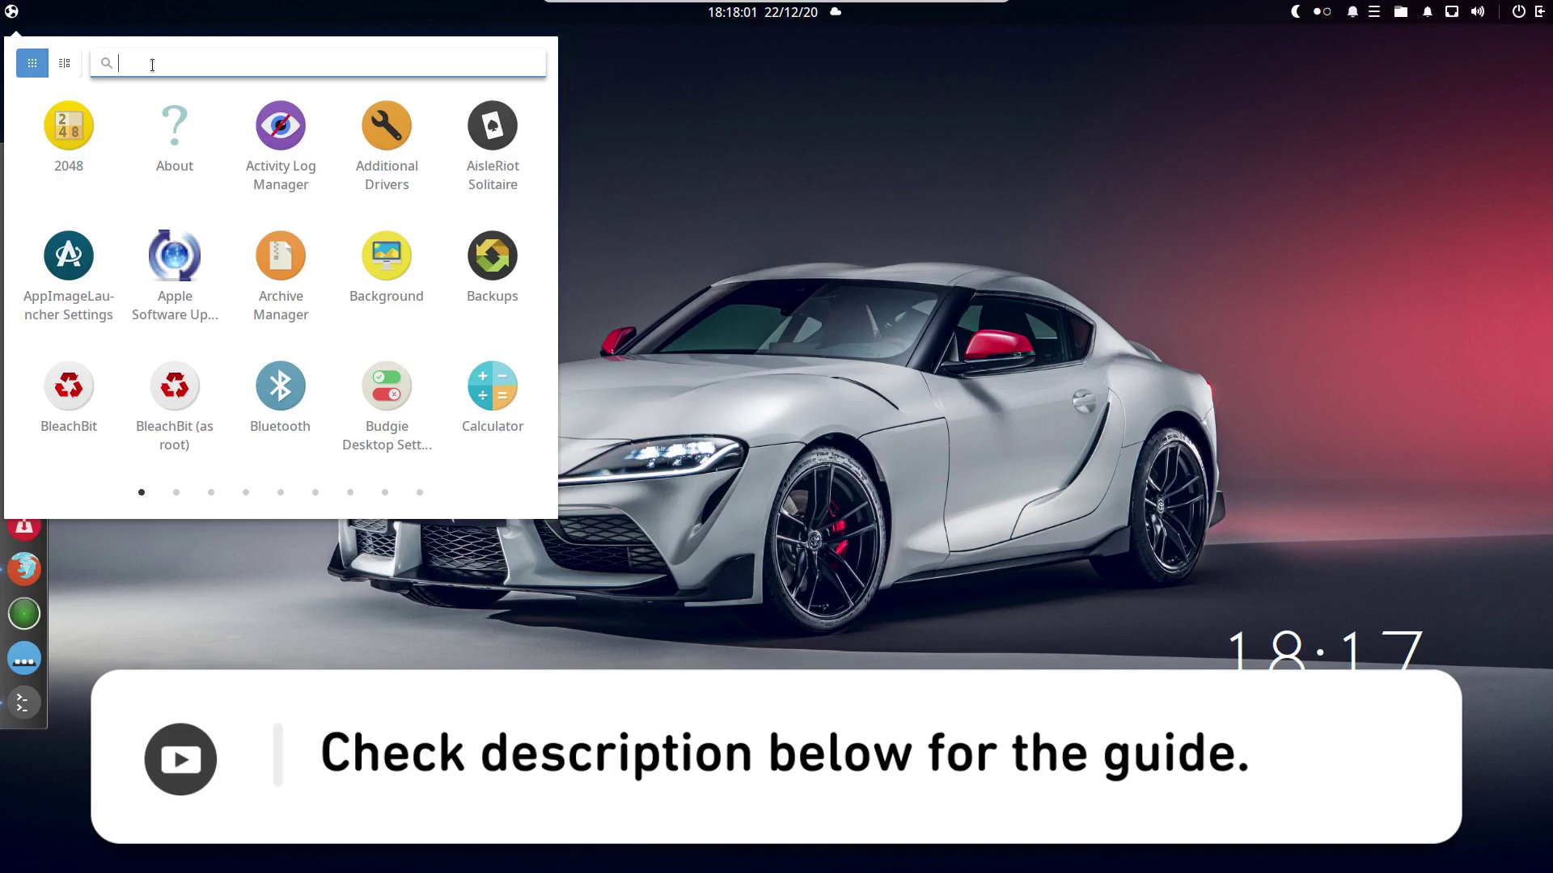
pyautogui.write('pl')
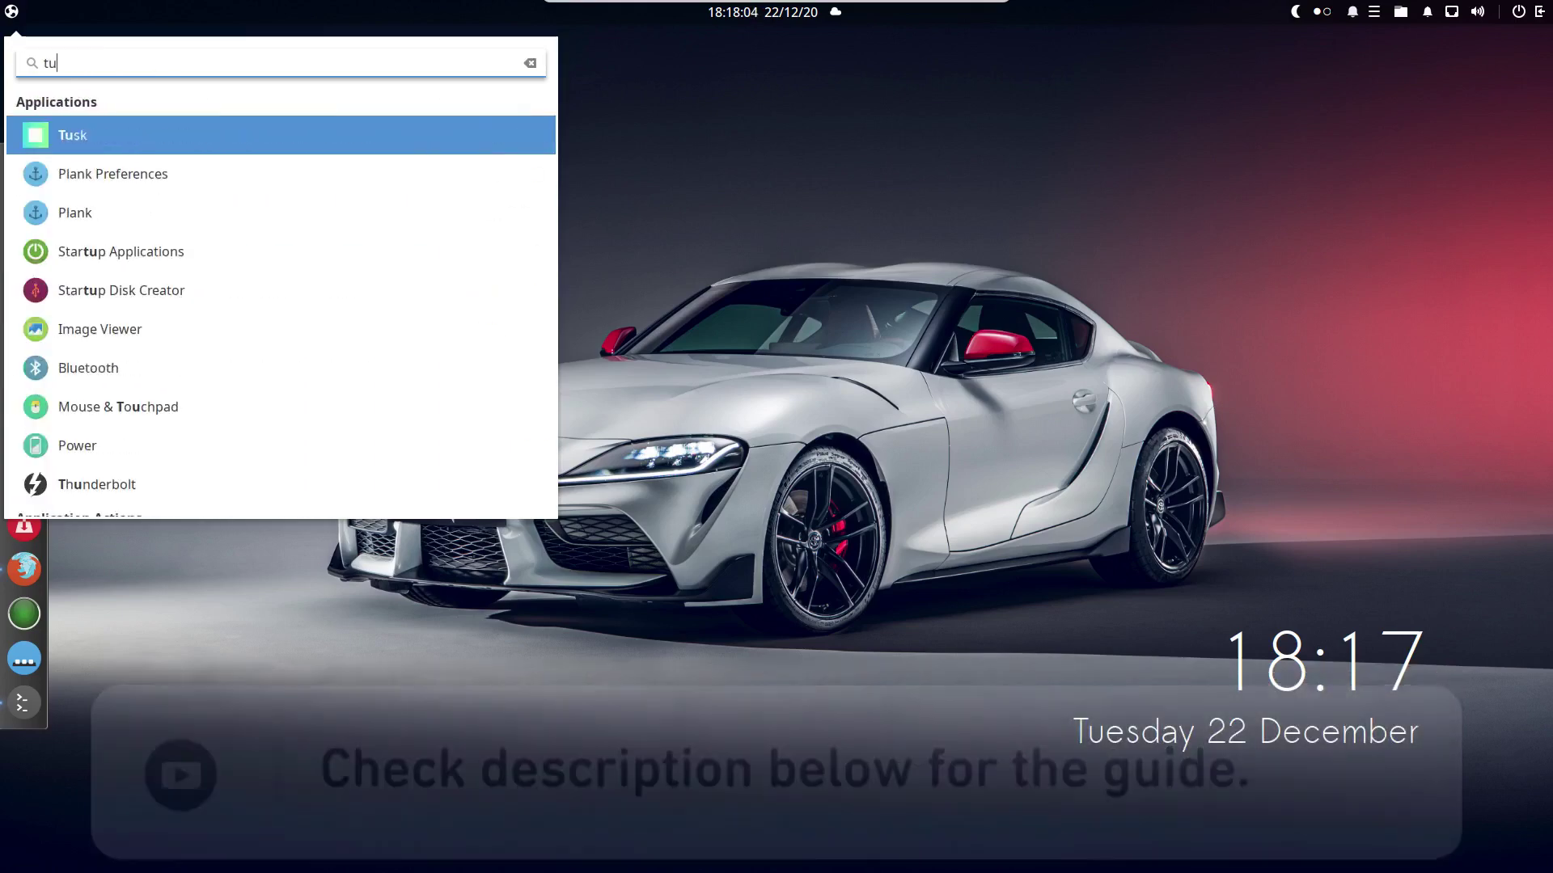
pyautogui.click(173, 131)
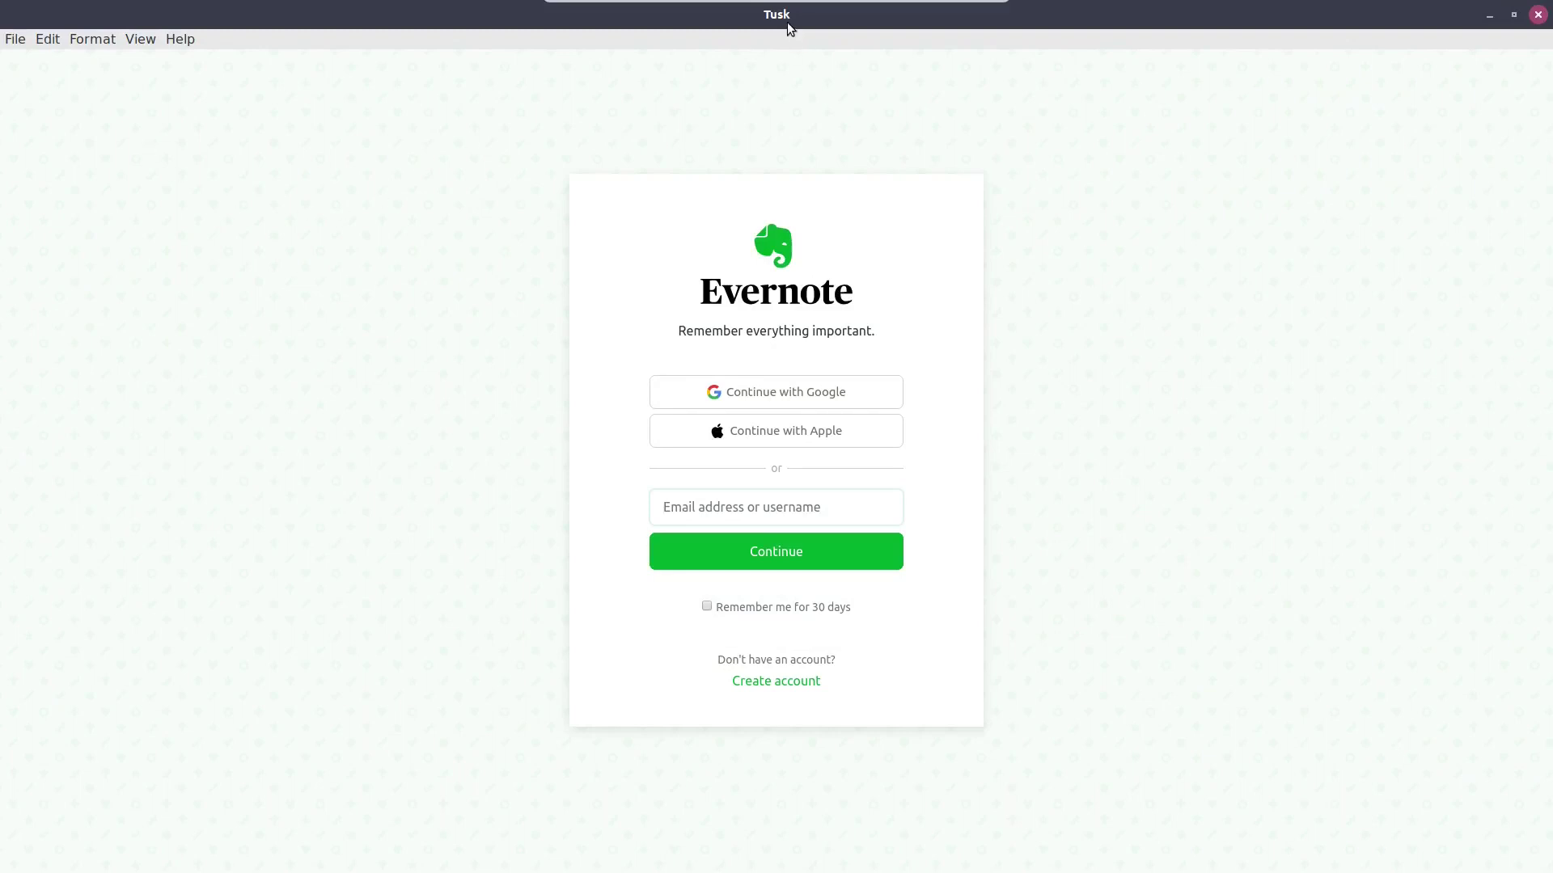
# Step: Drag the Tusk title bar to unmaximise the sign-in window, then minimise it
pyautogui.moveTo(788, 20)
pyautogui.mouseDown()
pyautogui.moveTo(801, 89)
pyautogui.moveTo(796, 58)
pyautogui.mouseUp()
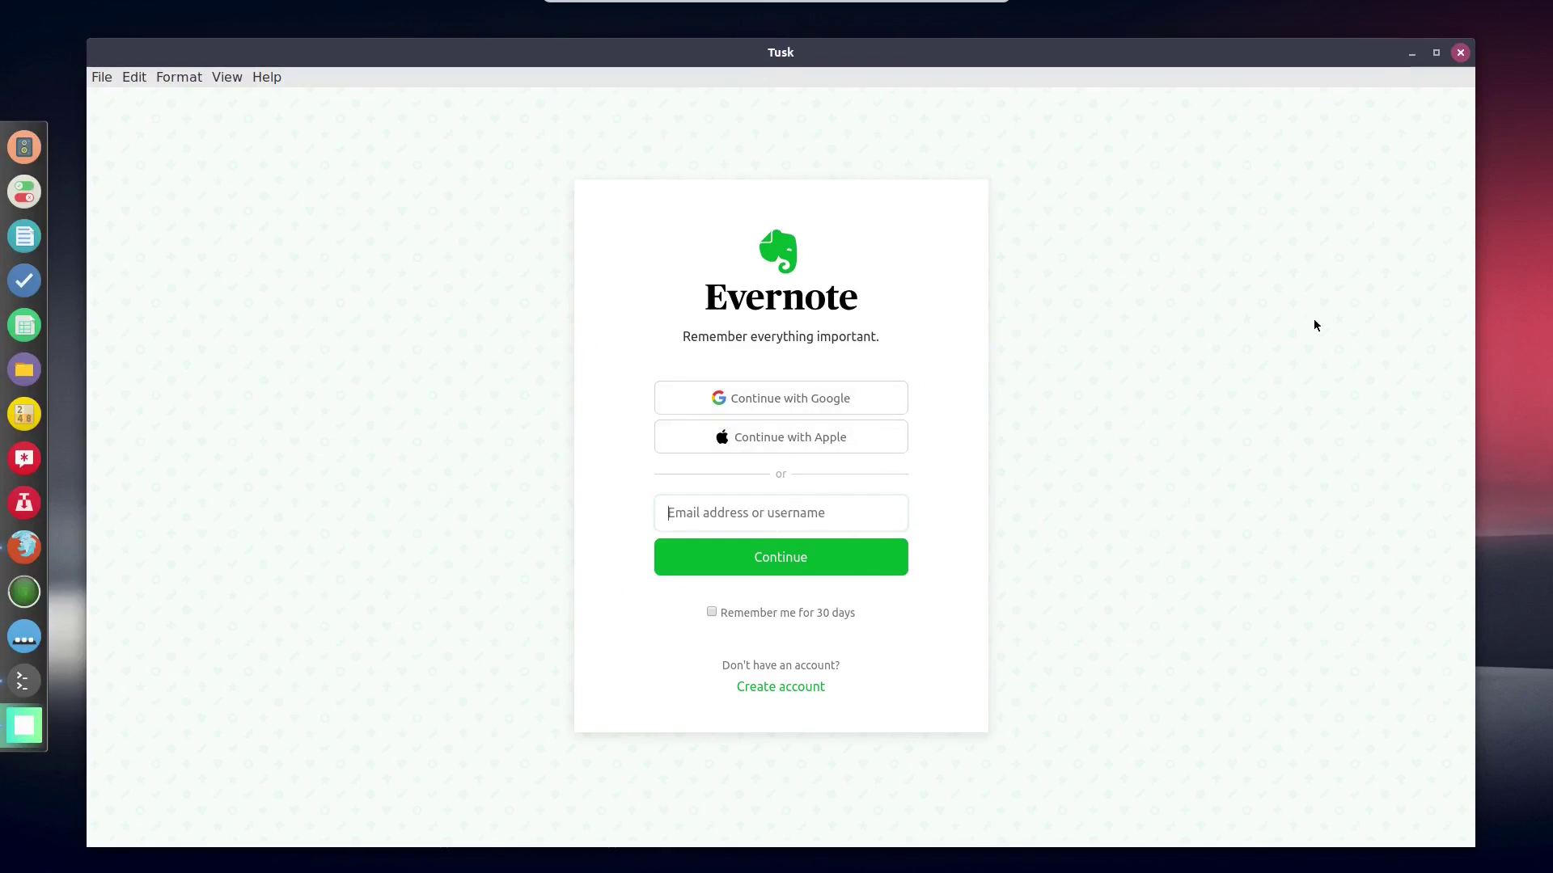
pyautogui.click(1412, 52)
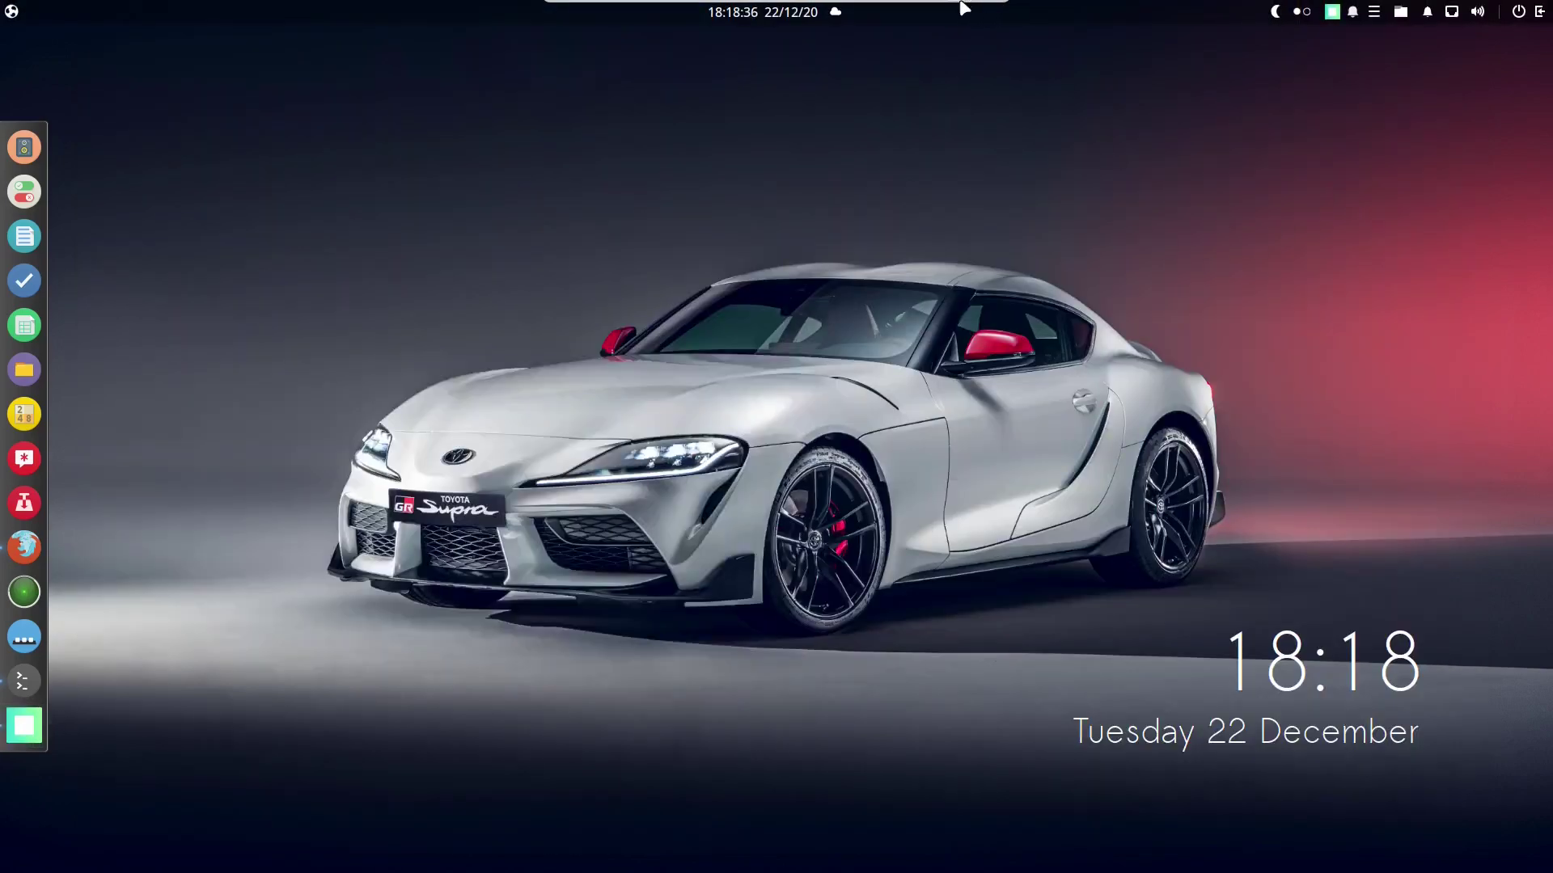
# Step: Minimise the VM, open Tusk from the dock and list its four notebooks, including Android development and Investo
pyautogui.click(960, 8)
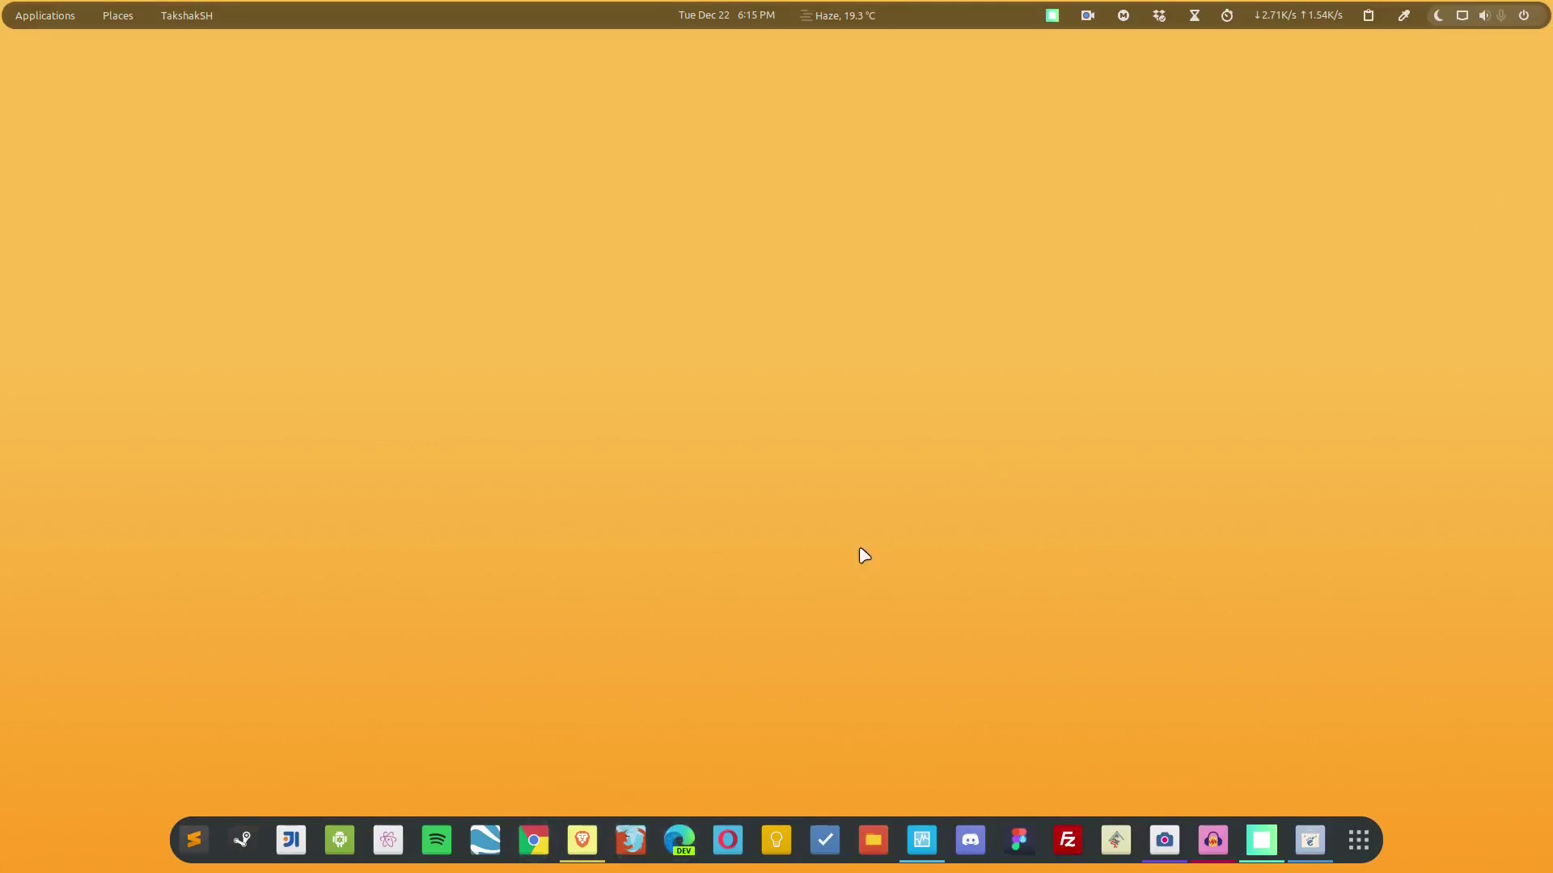
pyautogui.click(1274, 852)
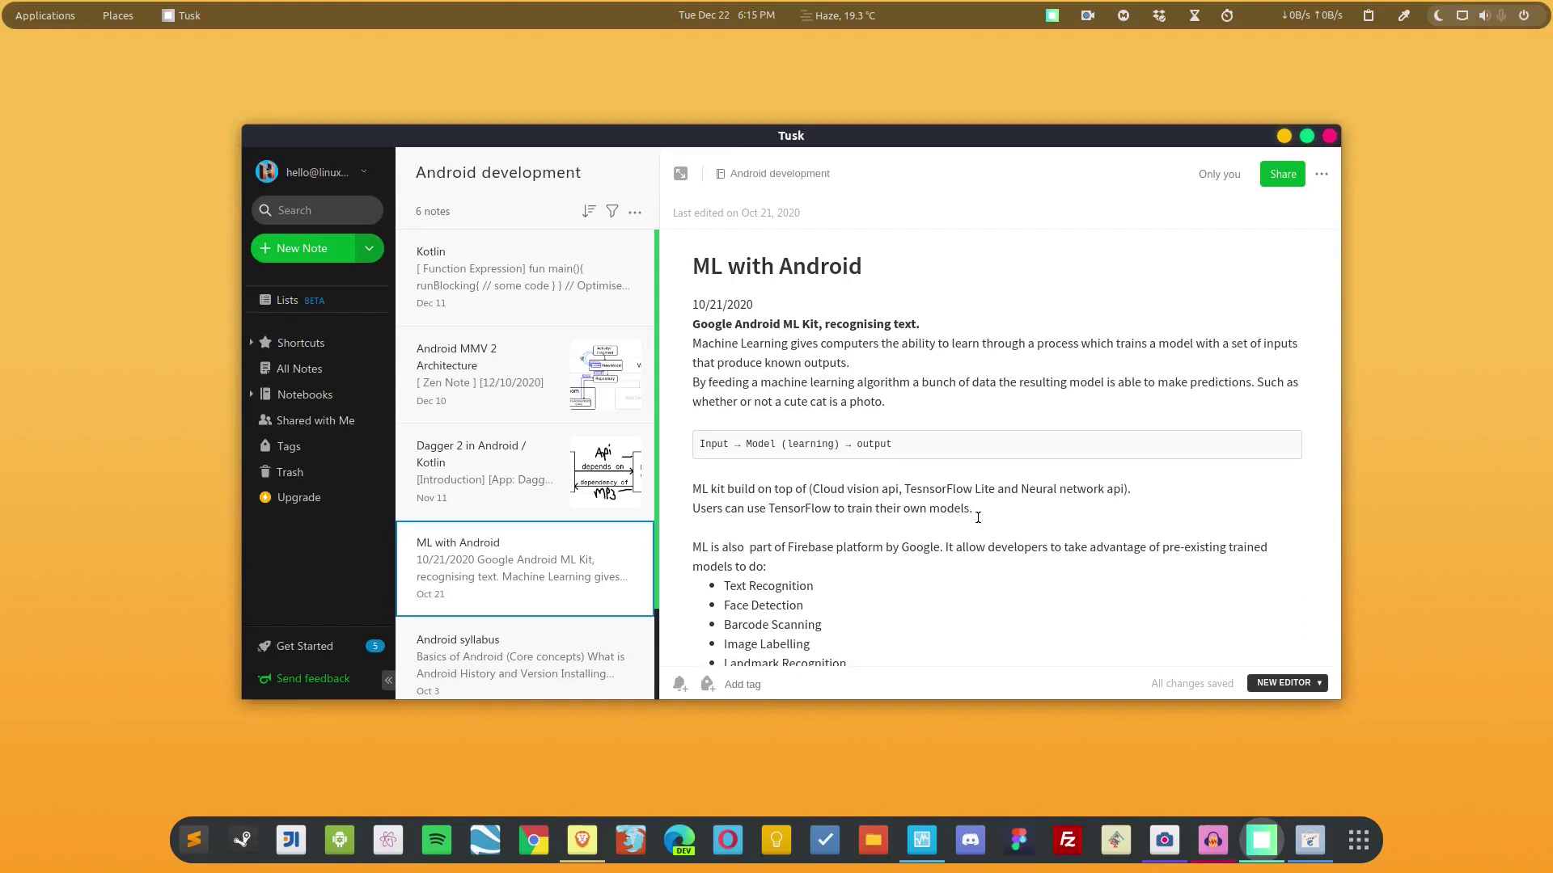
pyautogui.scroll(-1, 894, 461)
pyautogui.scroll(1, 891, 462)
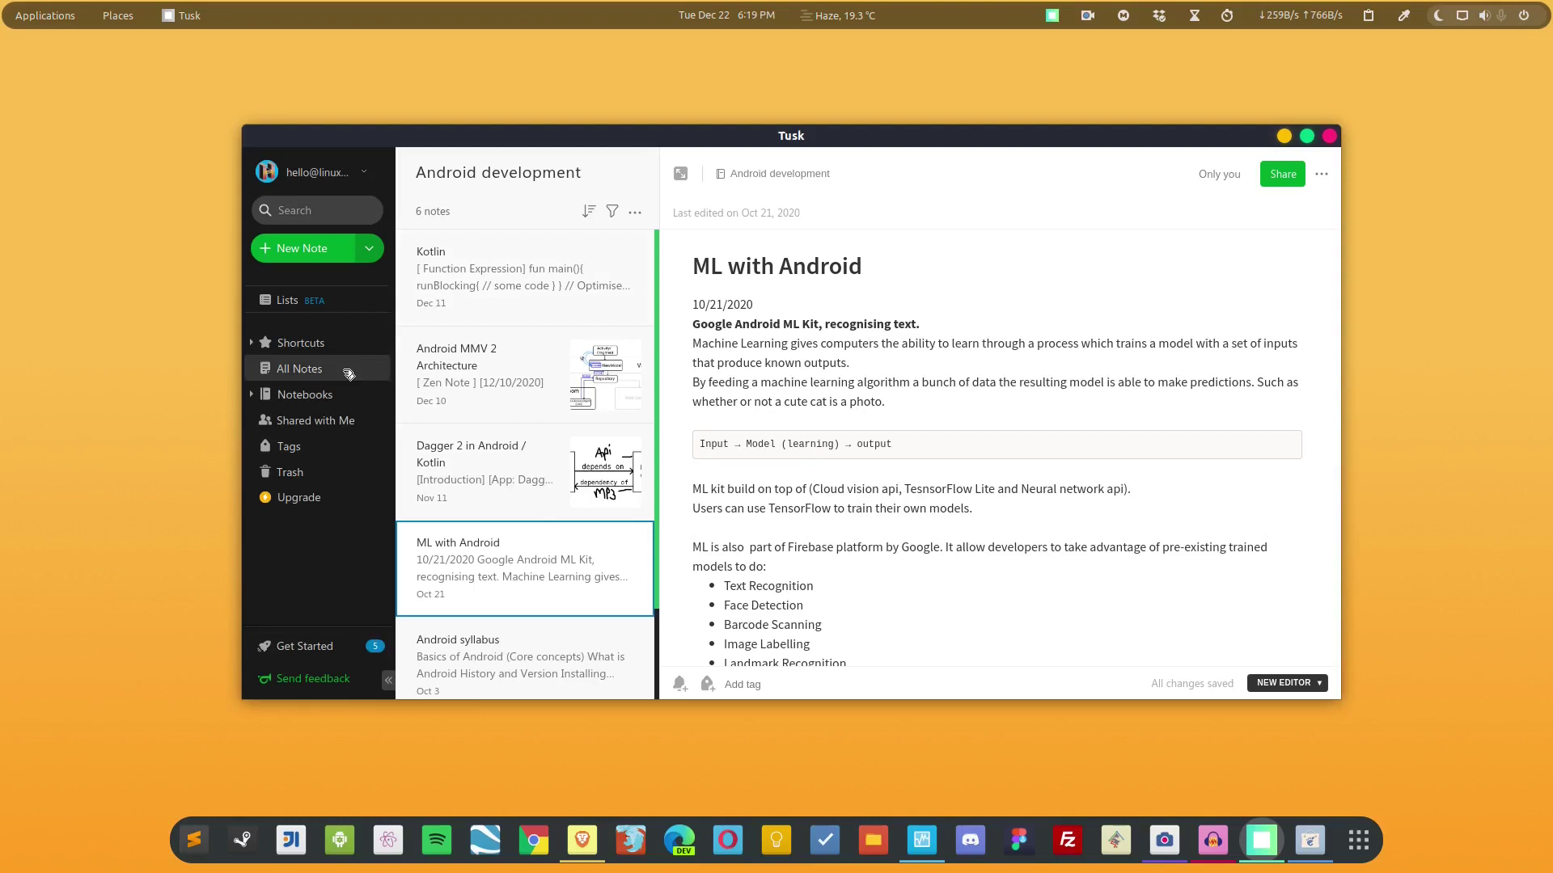
pyautogui.click(293, 404)
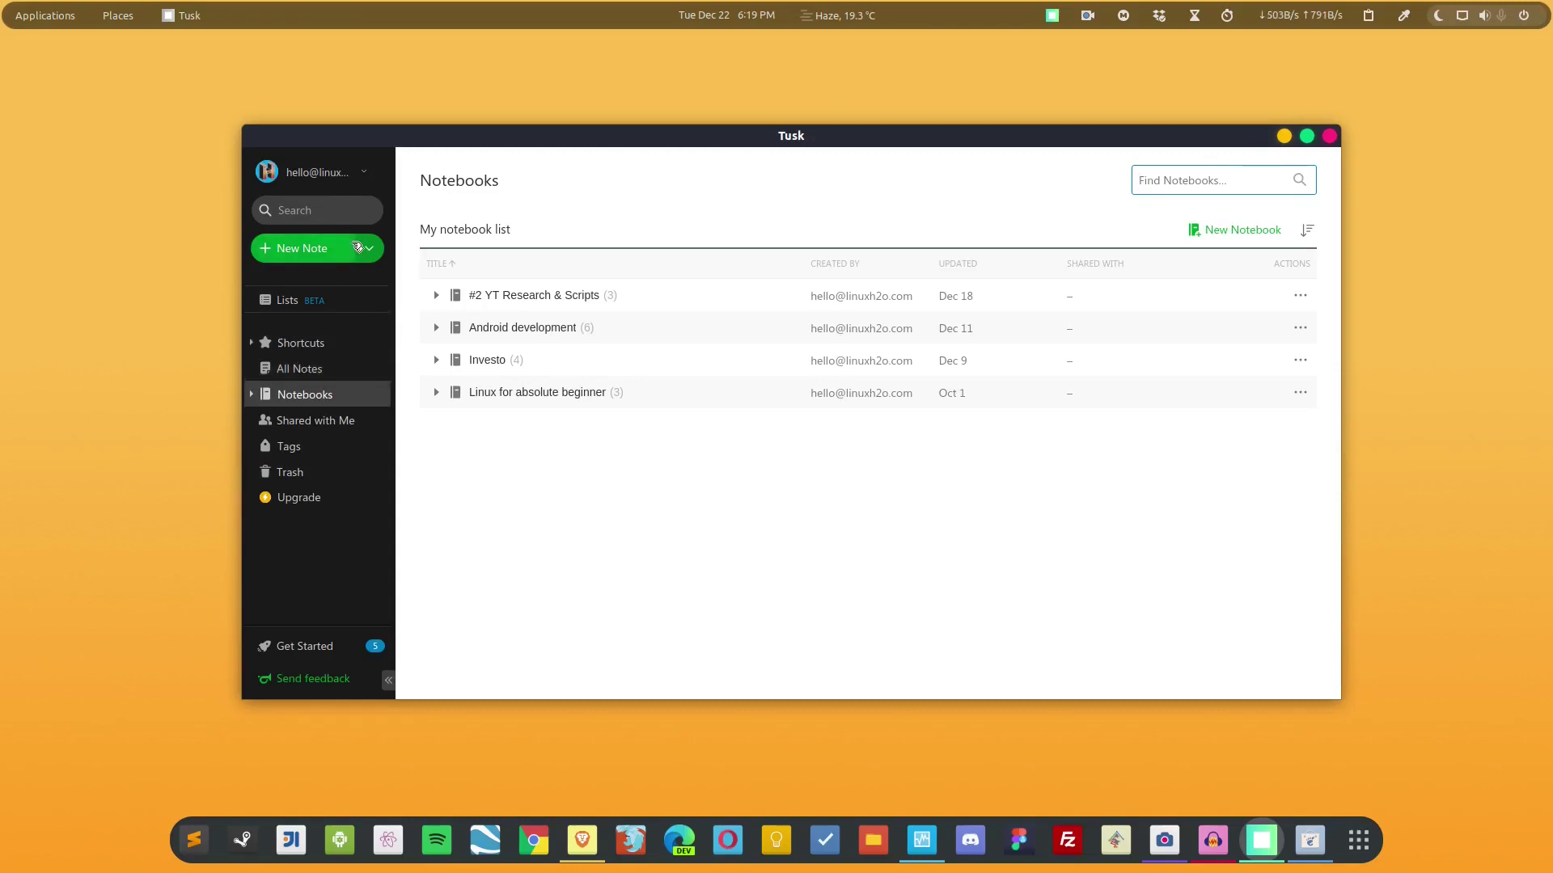
# Step: Turn on Tusk's Dark mode in Preferences and open the Android development notebook showing the Kotlin note
pyautogui.click(364, 172)
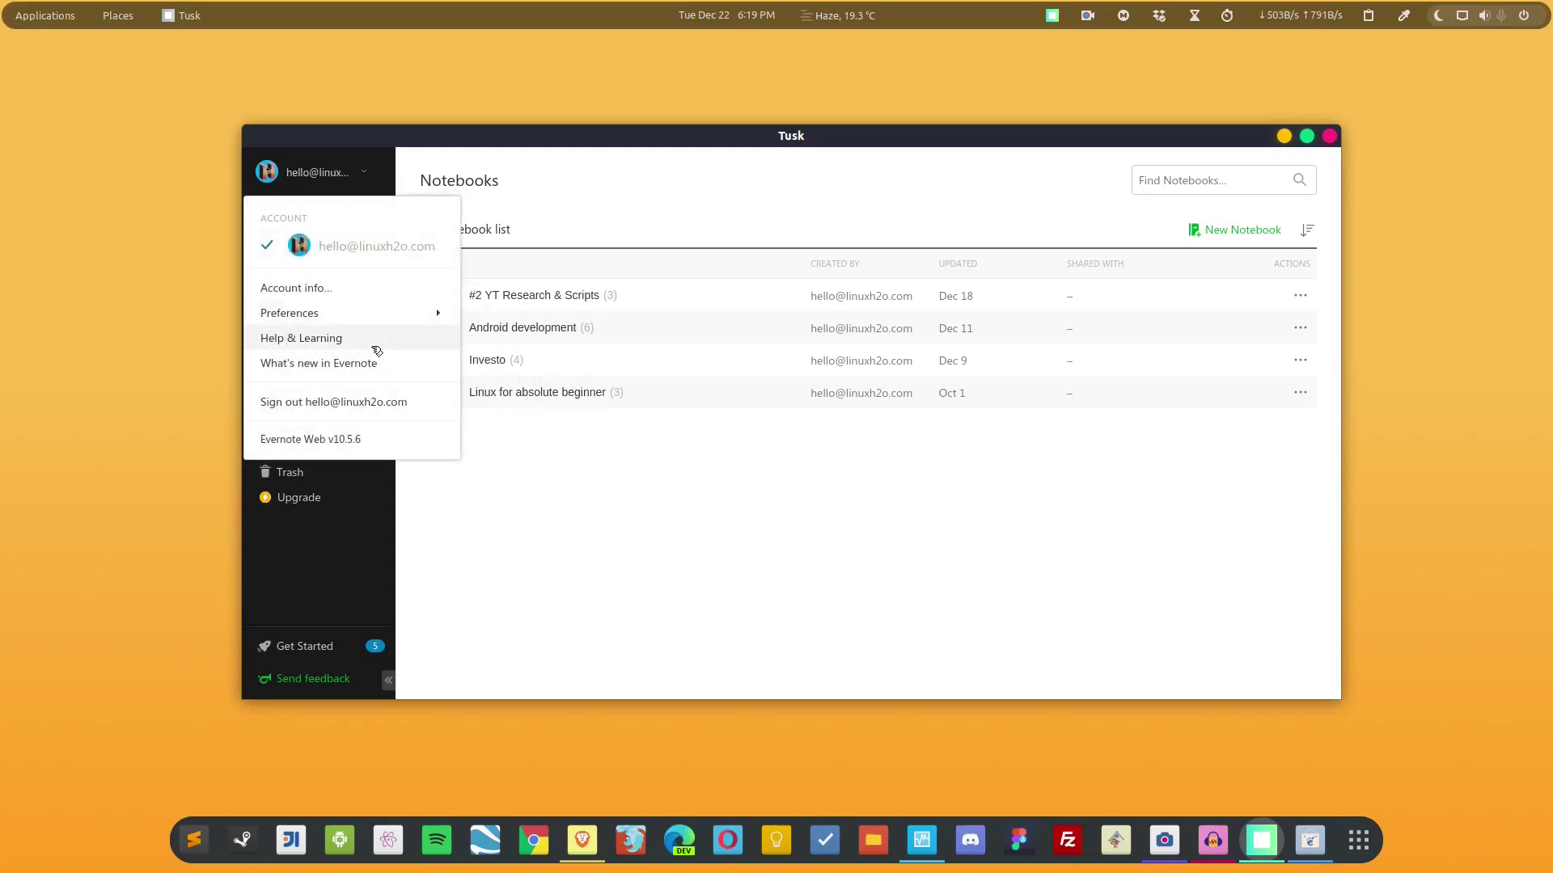
pyautogui.moveTo(429, 313)
pyautogui.click(527, 357)
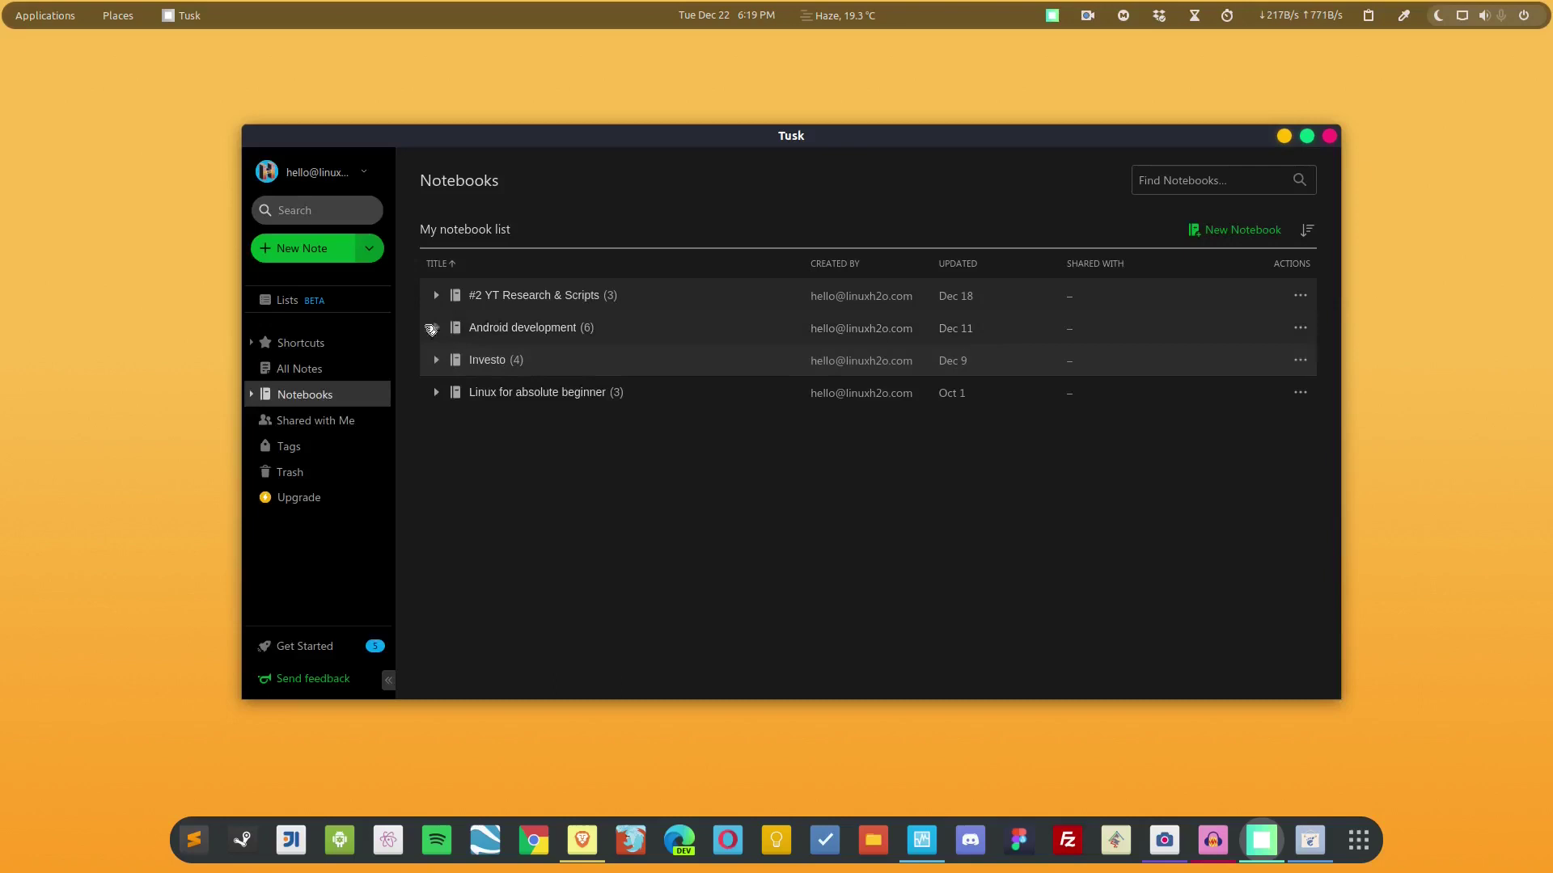
pyautogui.click(512, 333)
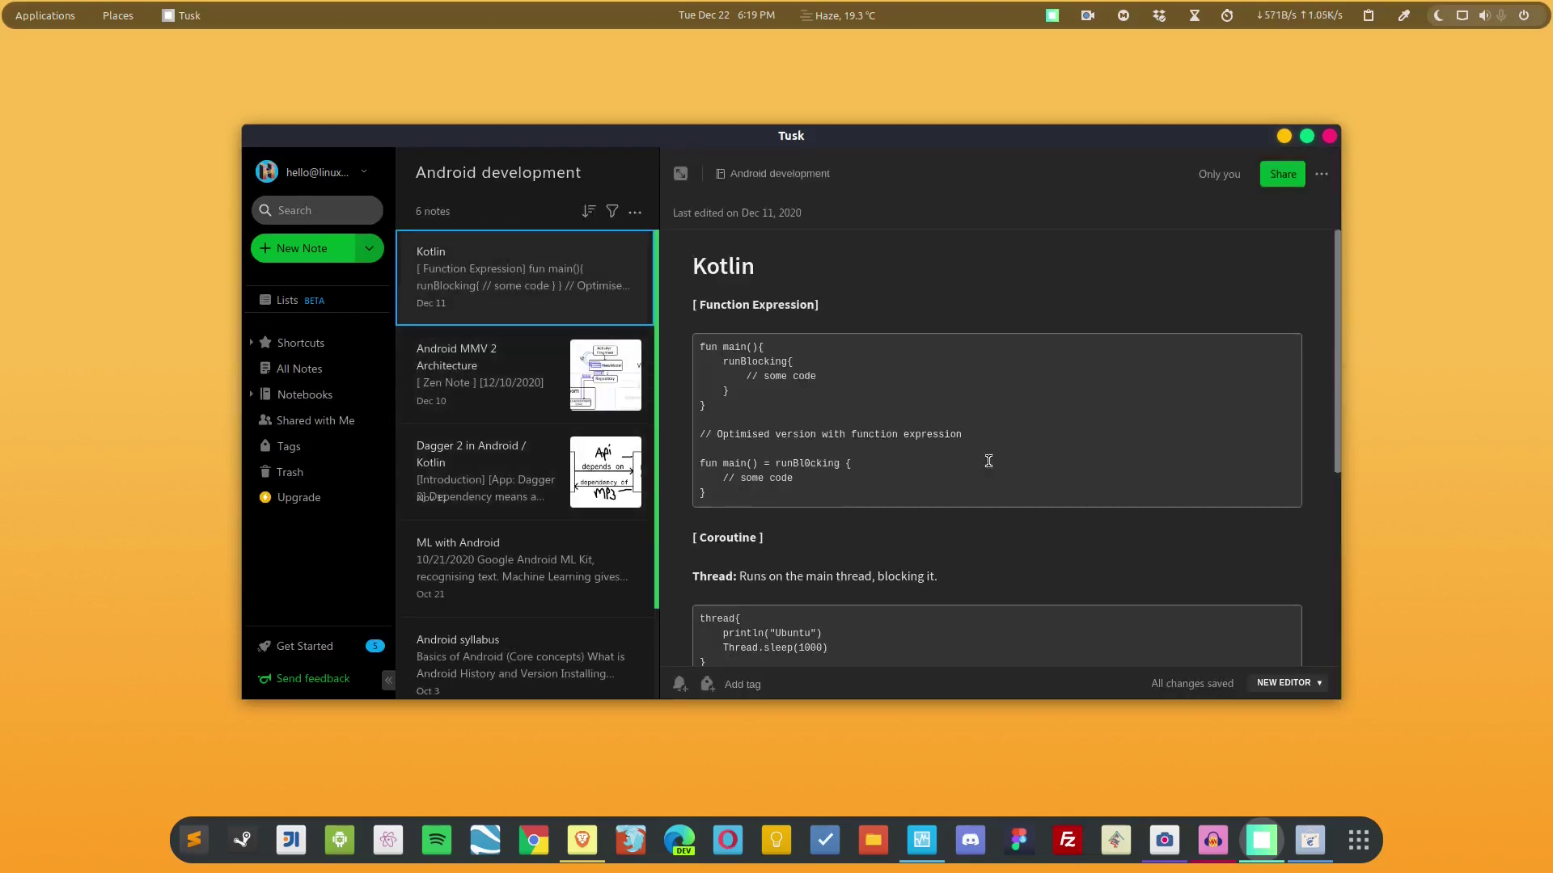
pyautogui.moveTo(1188, 136); pyautogui.dragTo(1196, 129)
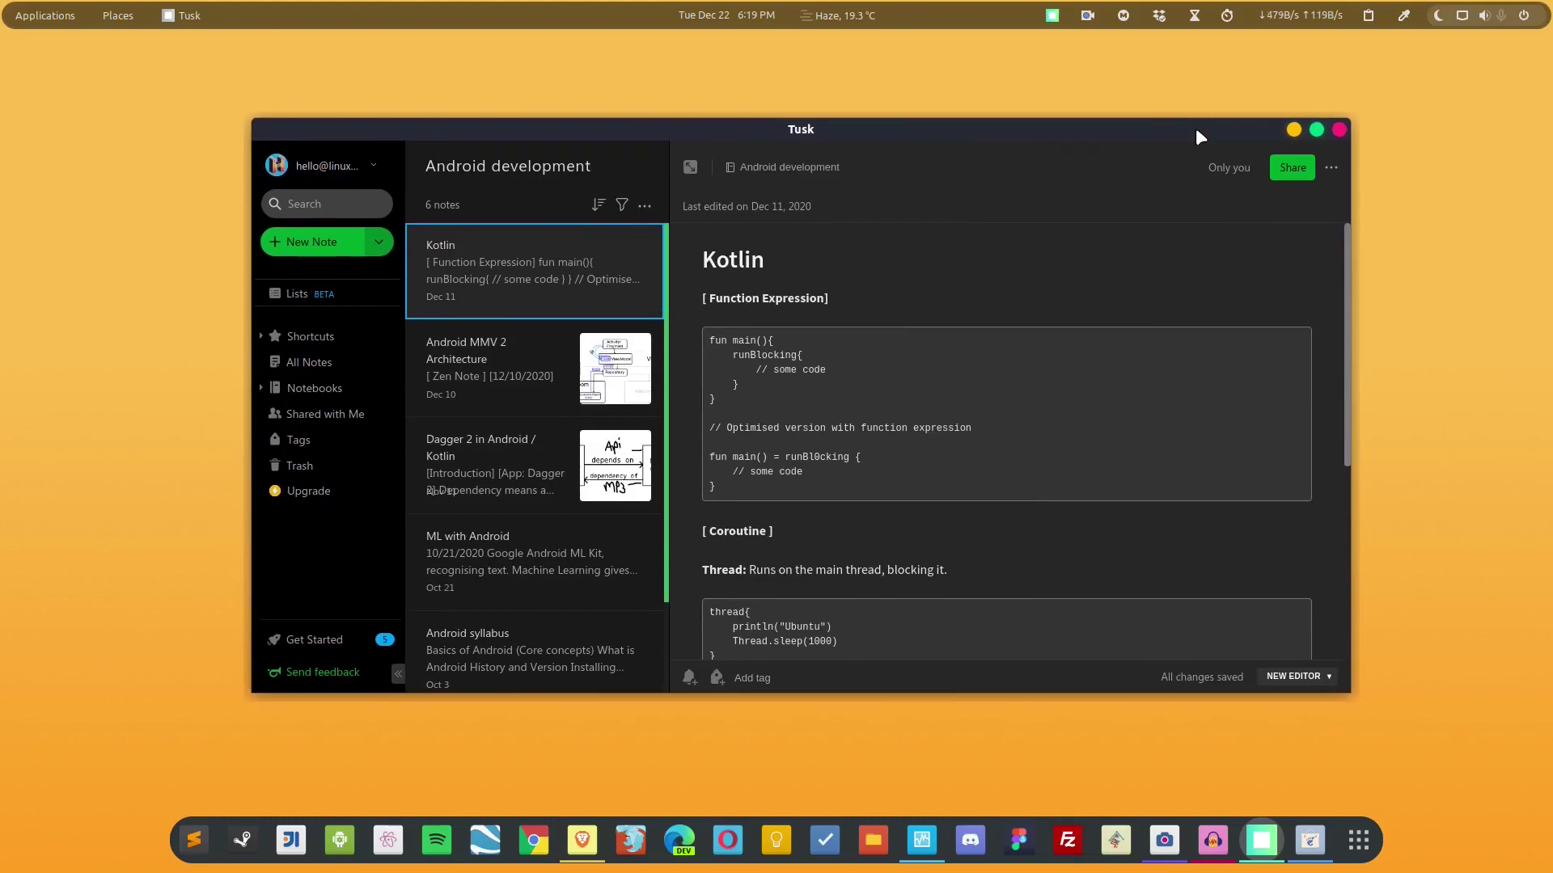